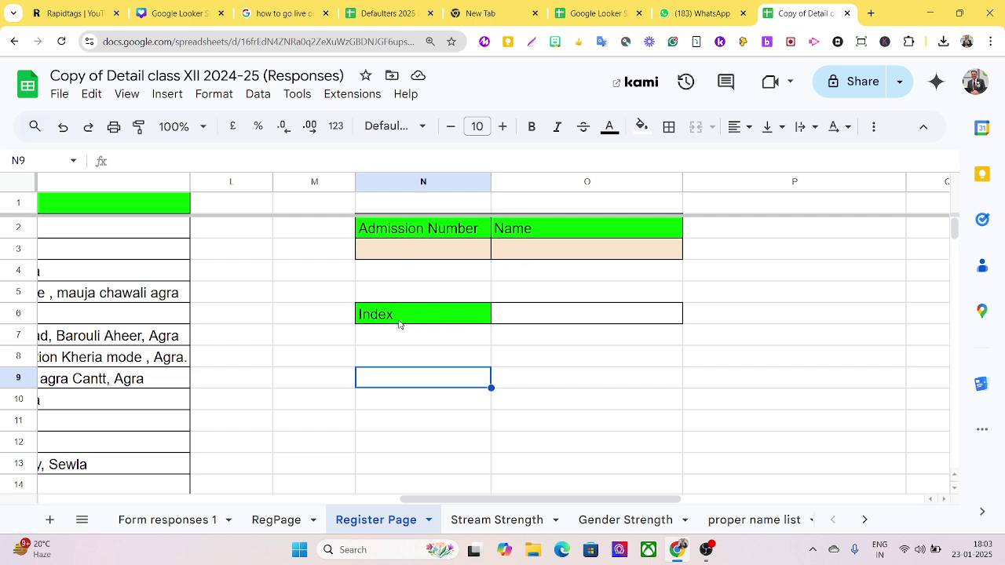
{"action": "left_click", "coordinate": [399, 323]}
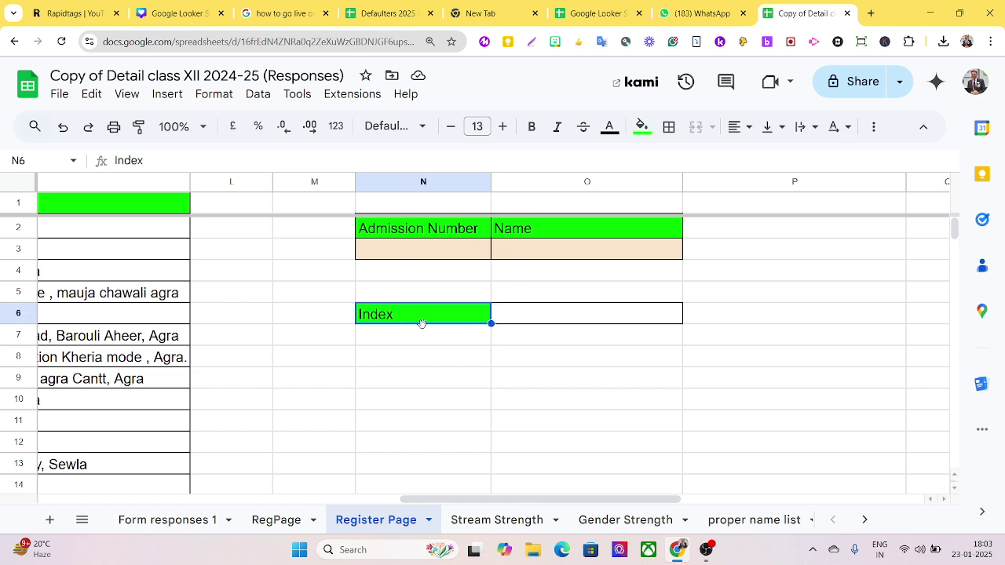
{"action": "left_click", "coordinate": [515, 319]}
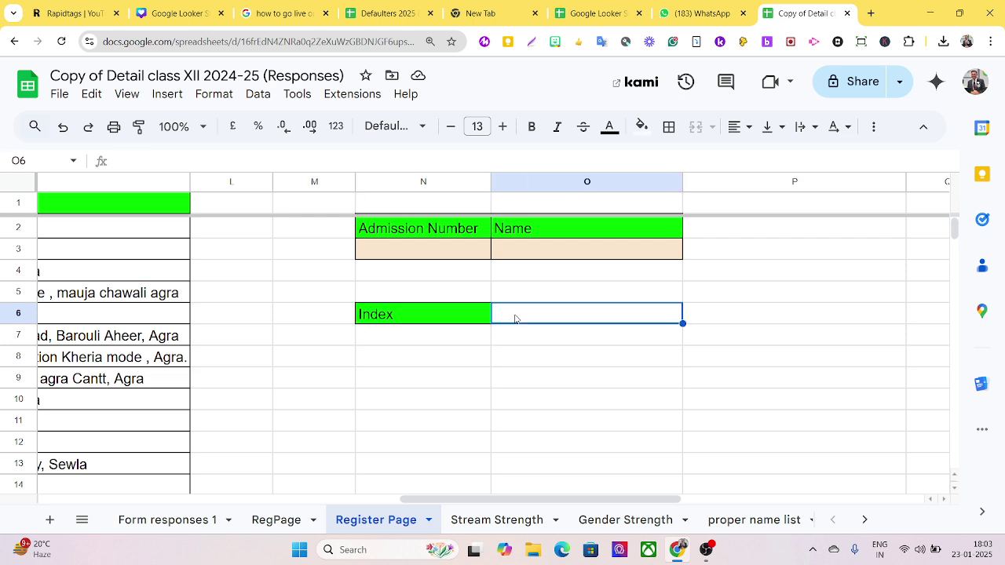
{"action": "type", "text": "="}
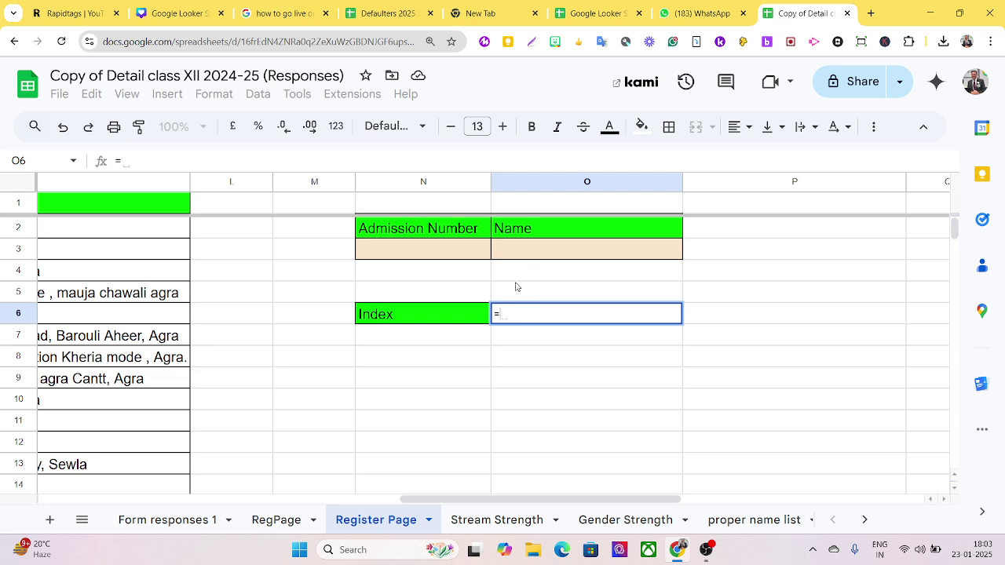
{"action": "left_click", "coordinate": [502, 127]}
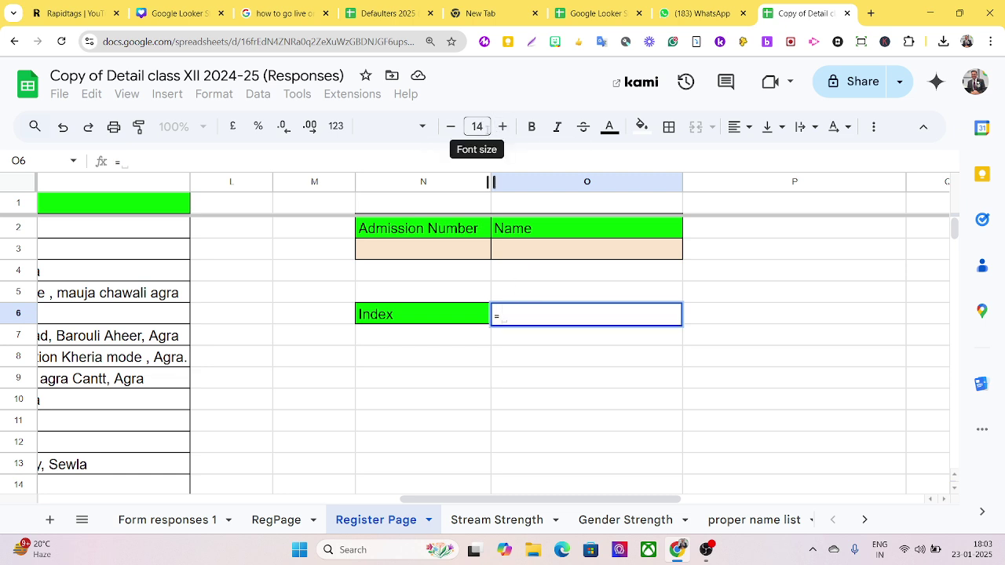
{"action": "type", "text": "index"}
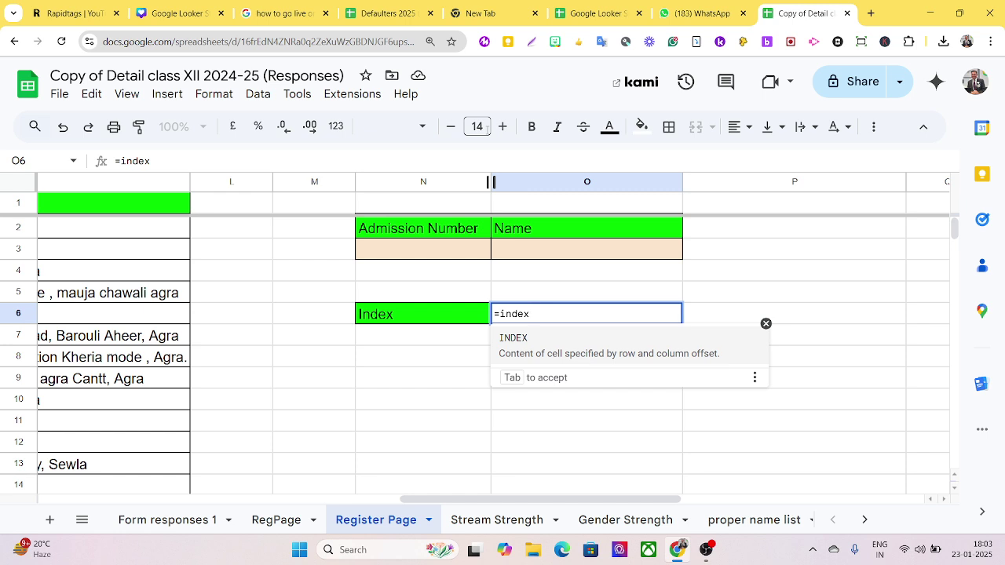
{"action": "key", "text": "Tab"}
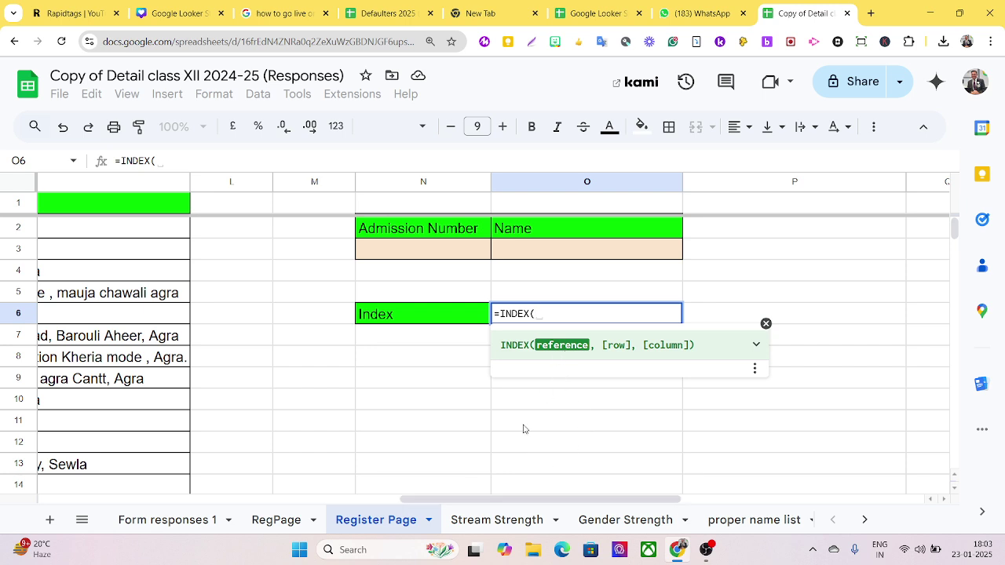
{"action": "left_click_drag", "start_coordinate": [423, 484], "coordinate": [468, 460]}
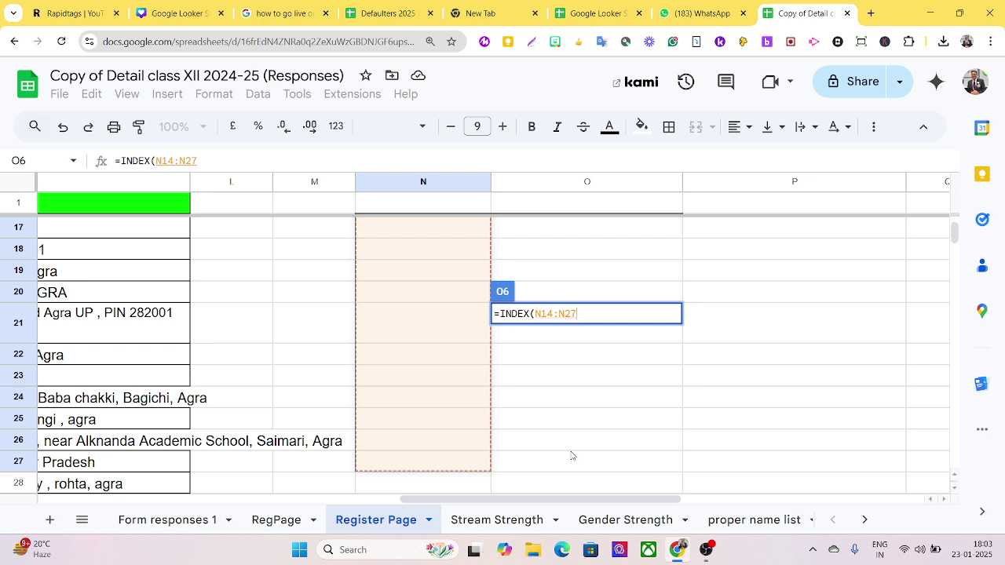
{"action": "key", "text": "Escape"}
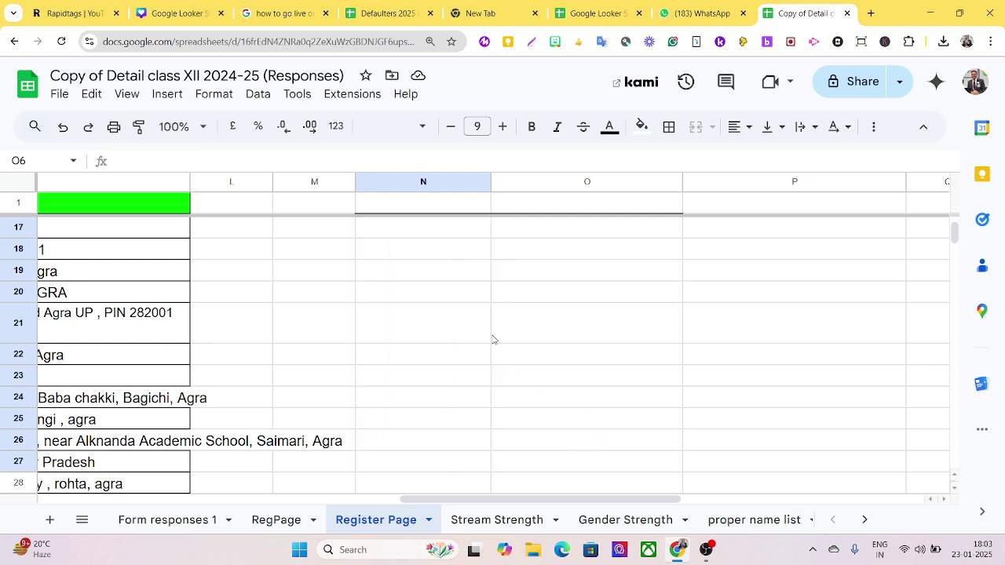
- Undo the last change and restart =INDEX in O6 with the Name range B1:B41 as reference
{"action": "key", "text": "ctrl+z"}
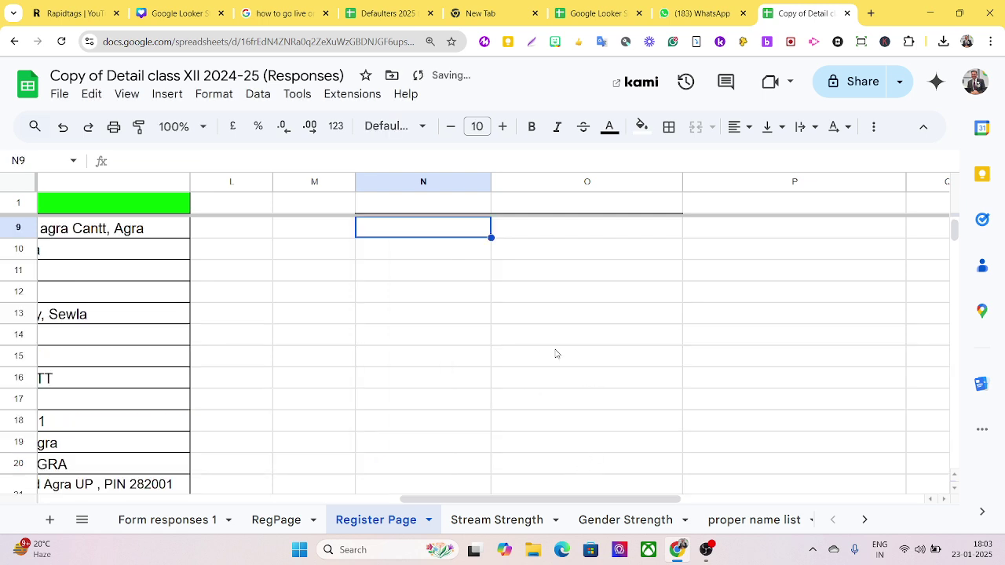
{"action": "scroll", "coordinate": [557, 353], "scroll_direction": "up", "scroll_amount": 2}
{"action": "left_click", "coordinate": [527, 297]}
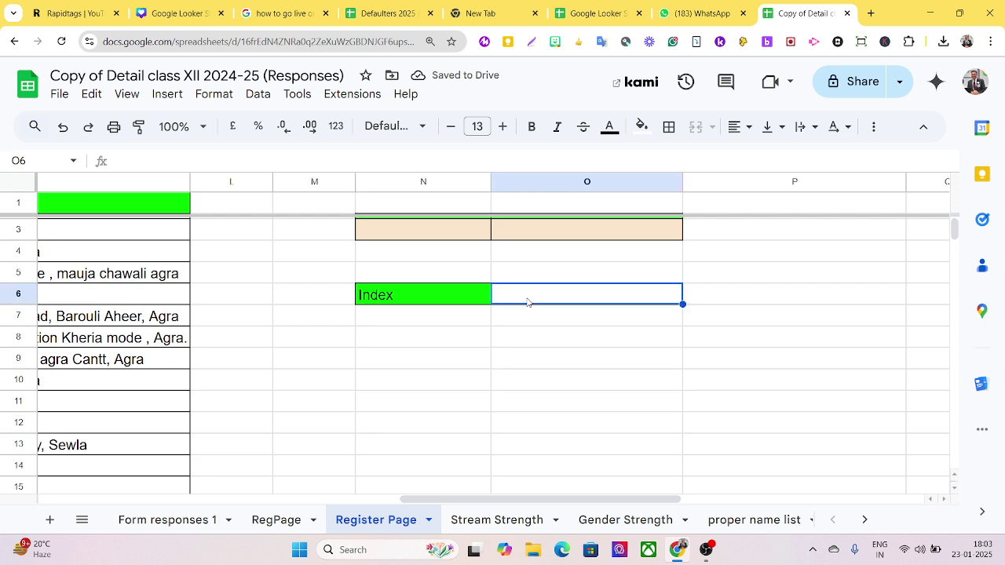
{"action": "type", "text": "="}
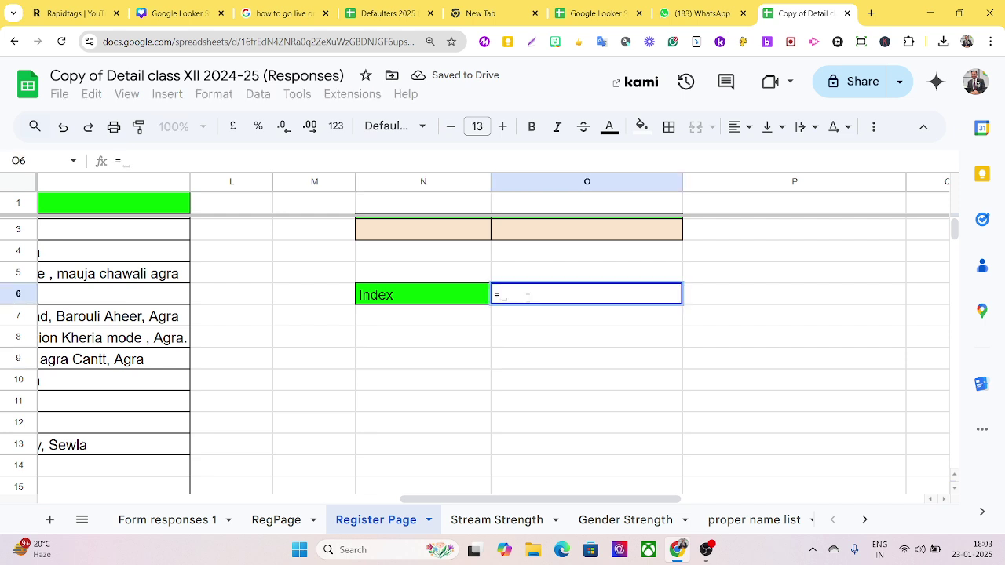
{"action": "type", "text": "index"}
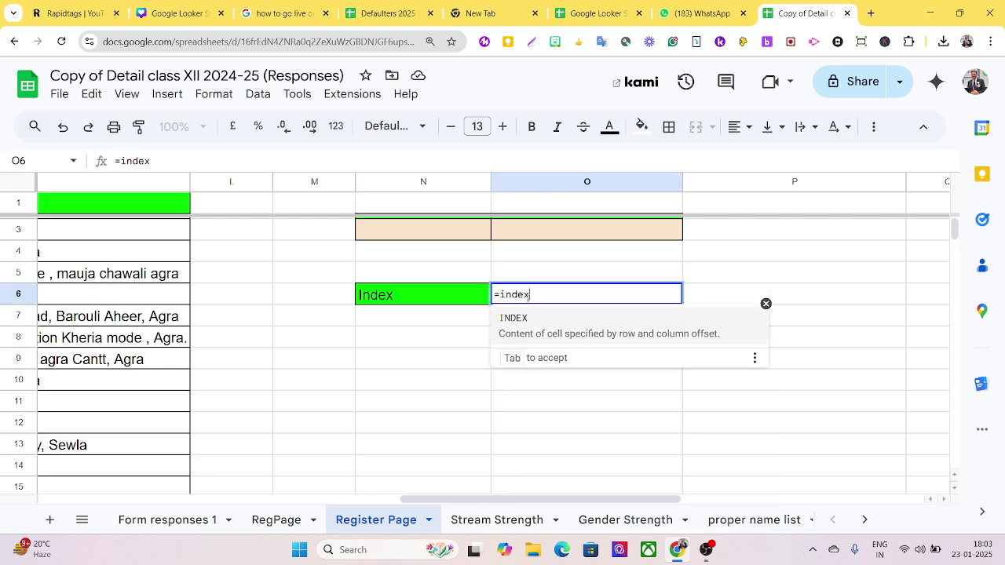
{"action": "key", "text": "Tab"}
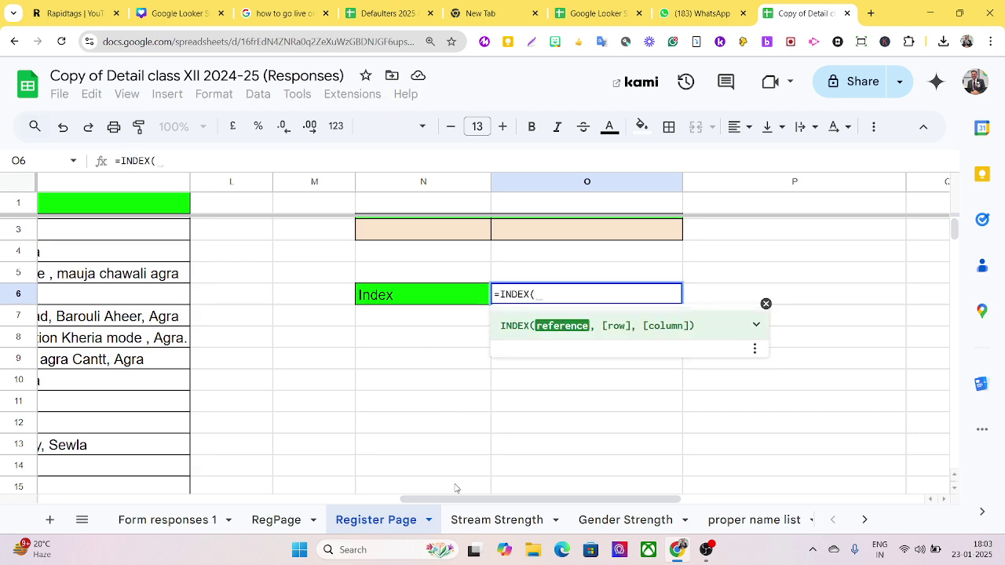
{"action": "left_click_drag", "start_coordinate": [449, 500], "coordinate": [84, 496]}
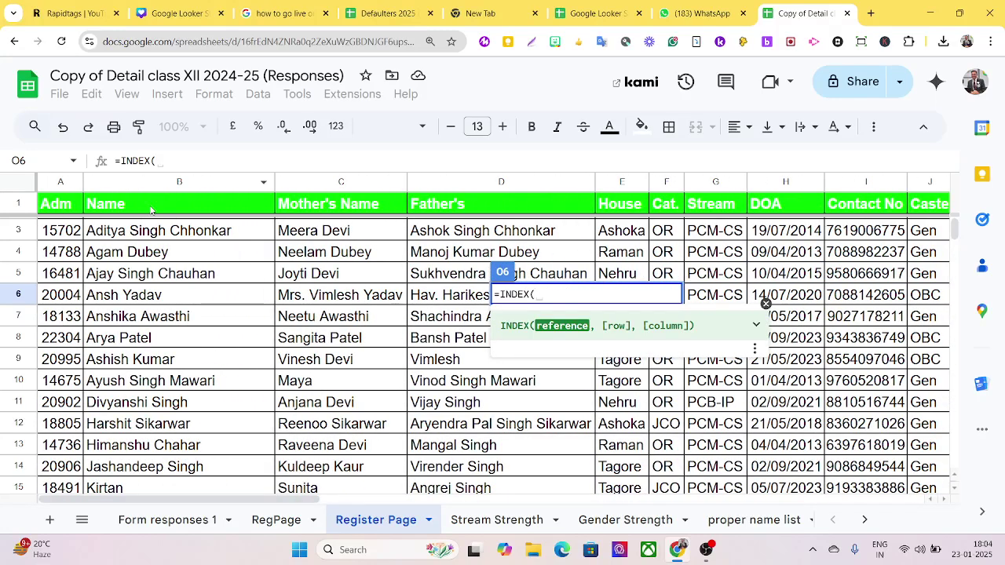
{"action": "left_click_drag", "start_coordinate": [133, 206], "coordinate": [222, 307]}
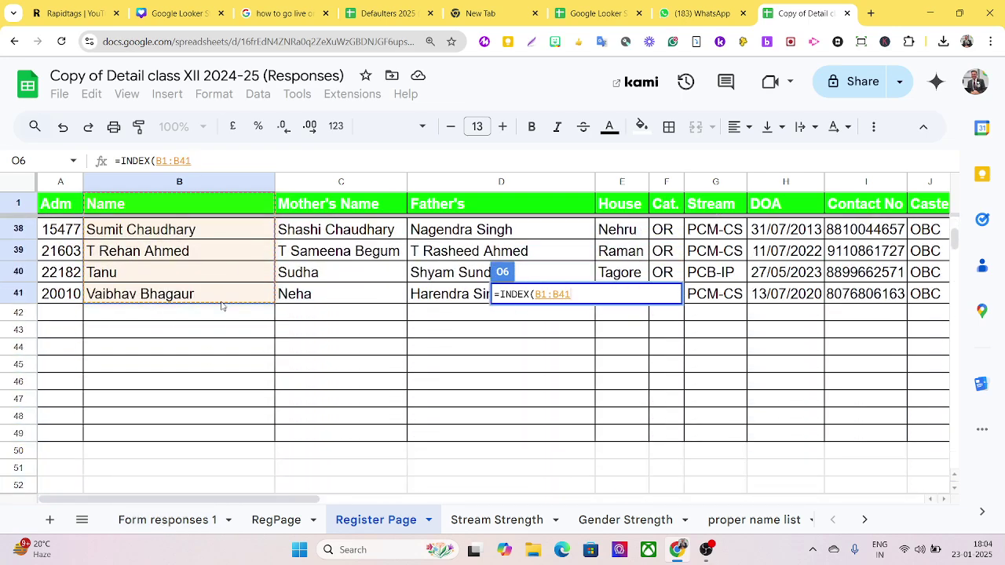
{"action": "type", "text": ","}
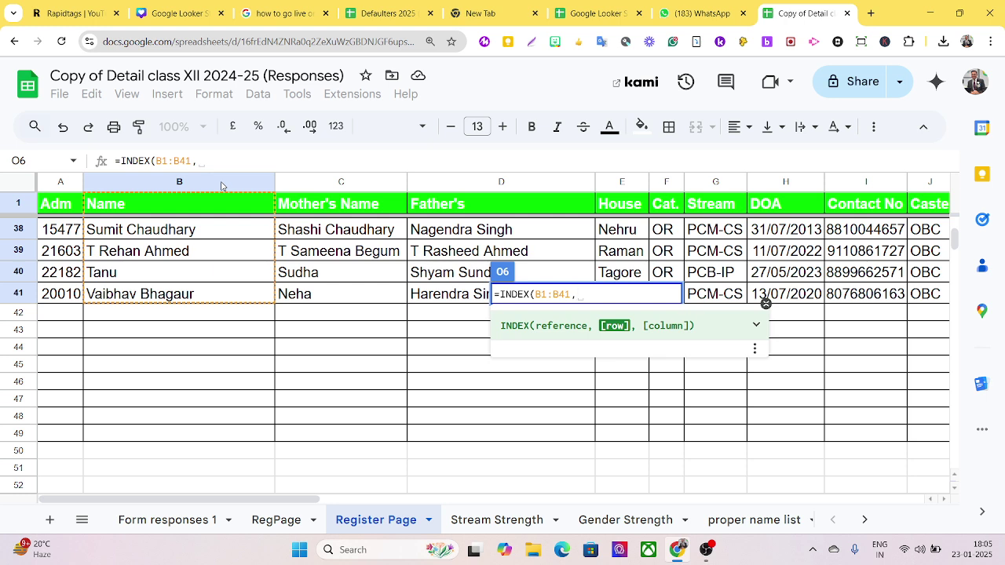
- Complete O6 as =INDEX(B1:B41,4) and check the returned fourth name
{"action": "type", "text": "4"}
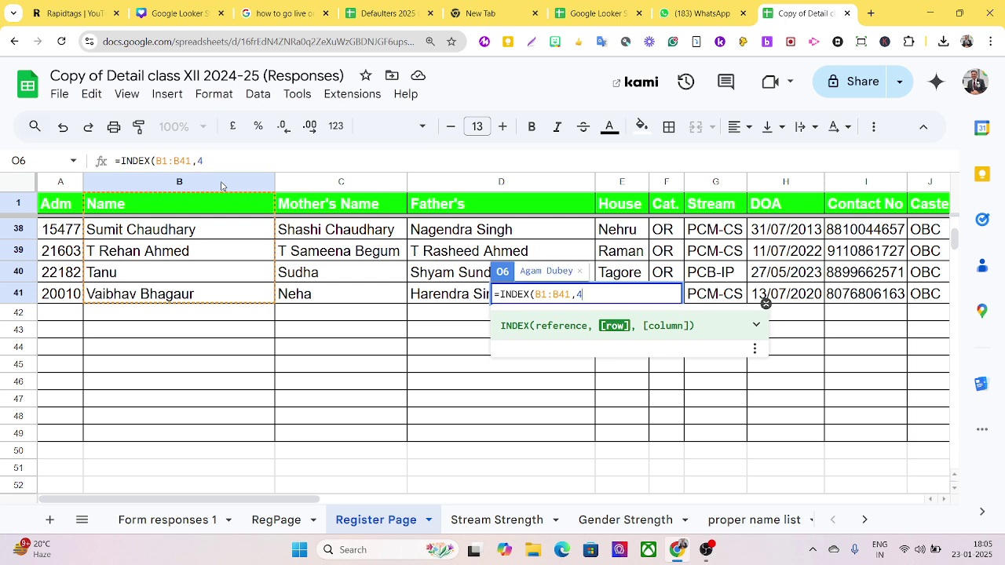
{"action": "type", "text": ")"}
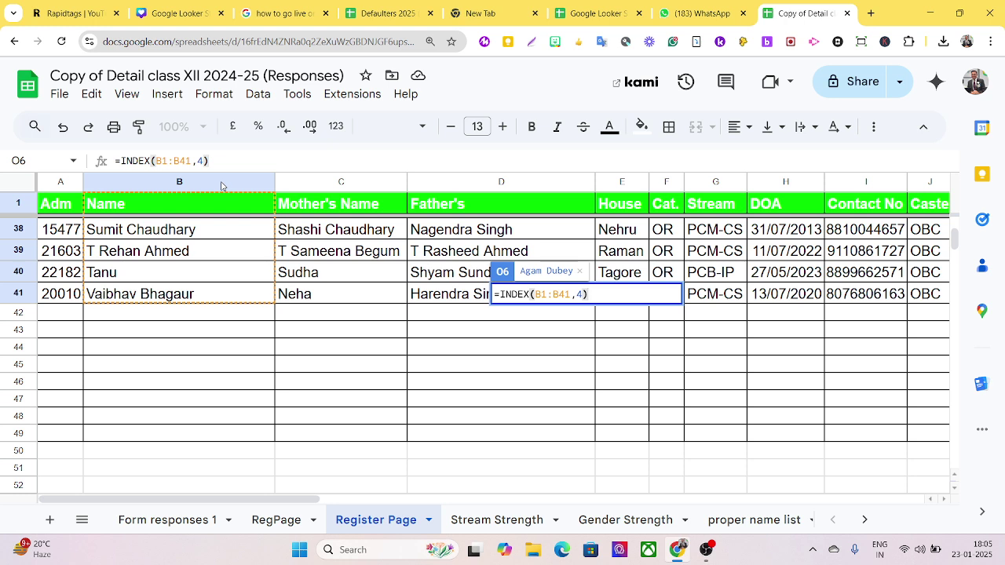
{"action": "key", "text": "Return"}
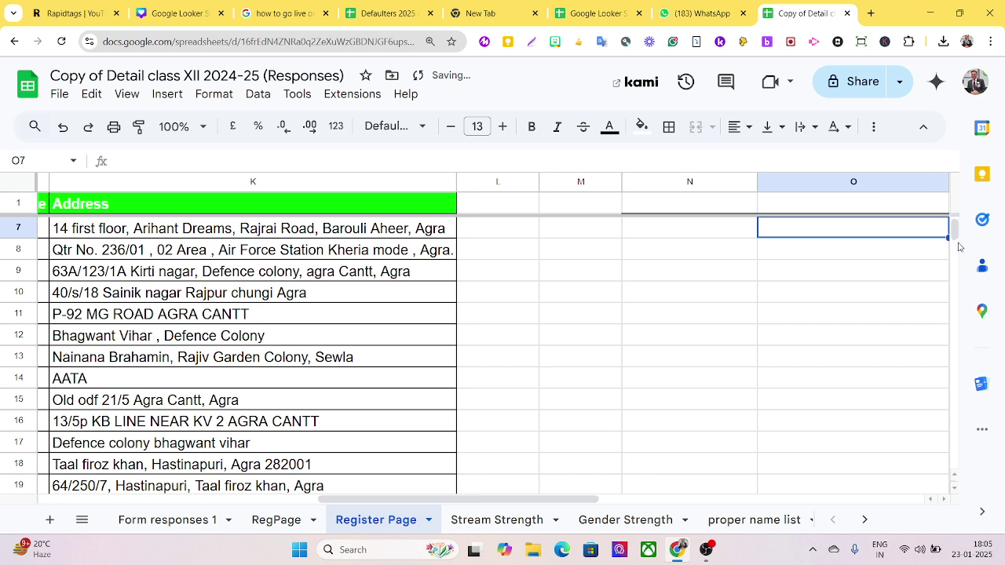
{"action": "left_click_drag", "start_coordinate": [953, 241], "coordinate": [948, 225]}
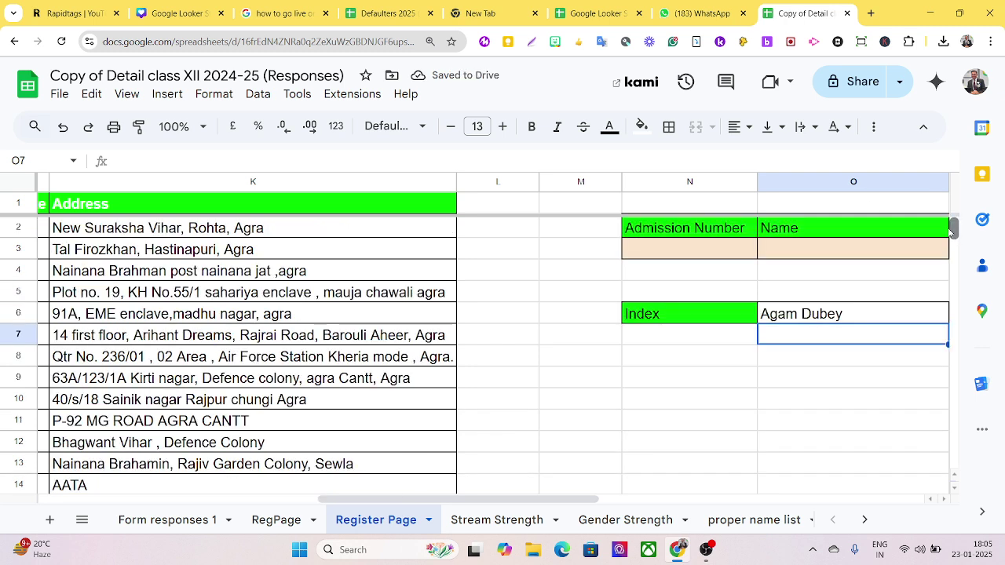
{"action": "left_click", "coordinate": [843, 321]}
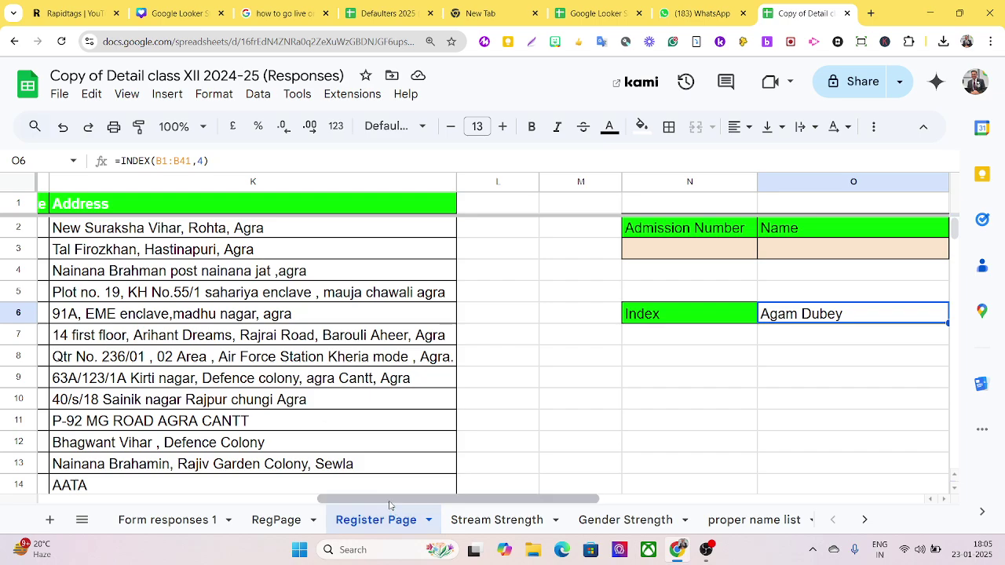
- Scroll over to the lookup table and select O6's INDEX formula text in the formula bar
{"action": "left_click_drag", "start_coordinate": [390, 500], "coordinate": [116, 518]}
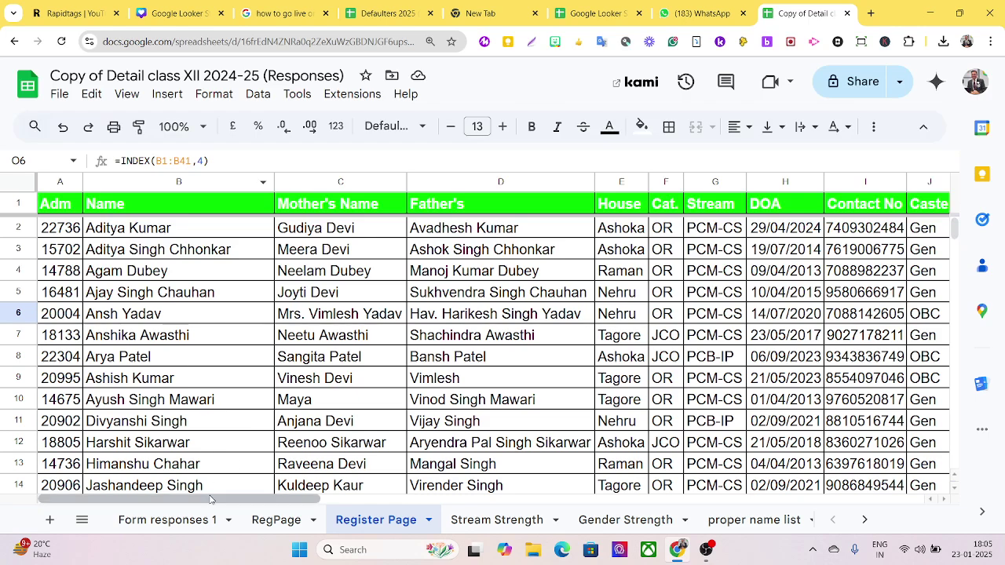
{"action": "mouse_move", "coordinate": [202, 502]}
{"action": "left_mouse_down"}
{"action": "mouse_move", "coordinate": [330, 502]}
{"action": "mouse_move", "coordinate": [201, 503]}
{"action": "left_mouse_up"}
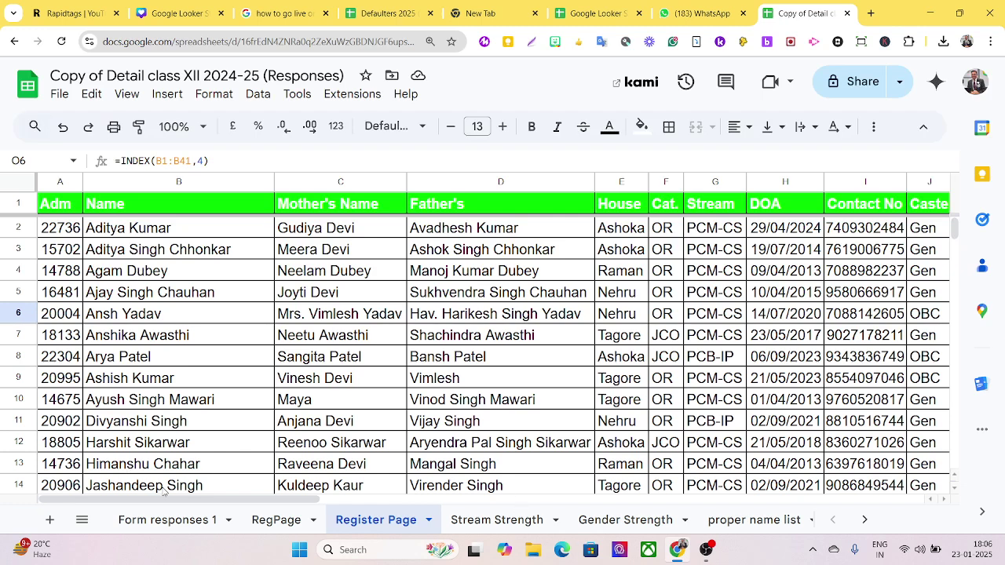
{"action": "left_click_drag", "start_coordinate": [167, 499], "coordinate": [508, 486]}
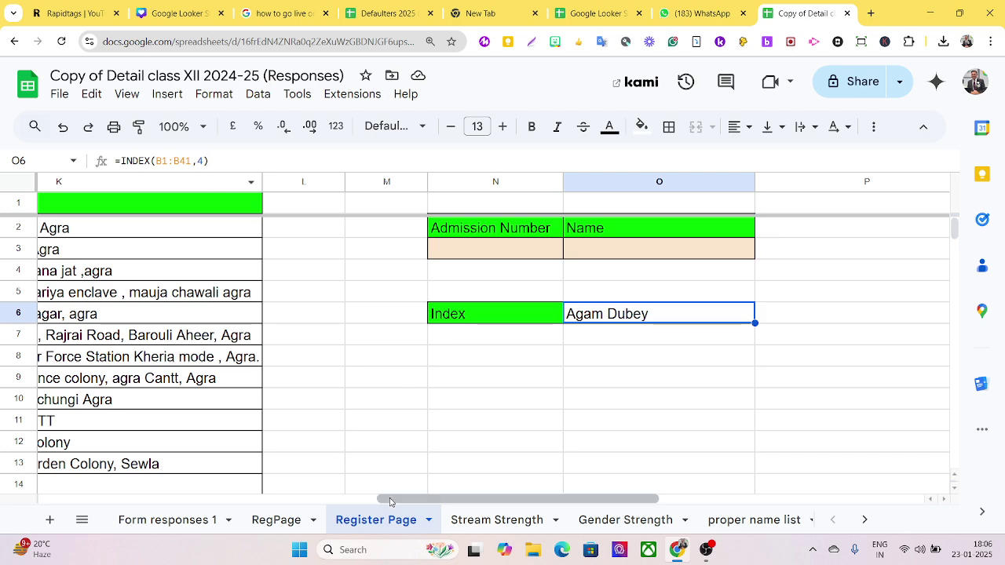
{"action": "left_click_drag", "start_coordinate": [391, 503], "coordinate": [53, 503]}
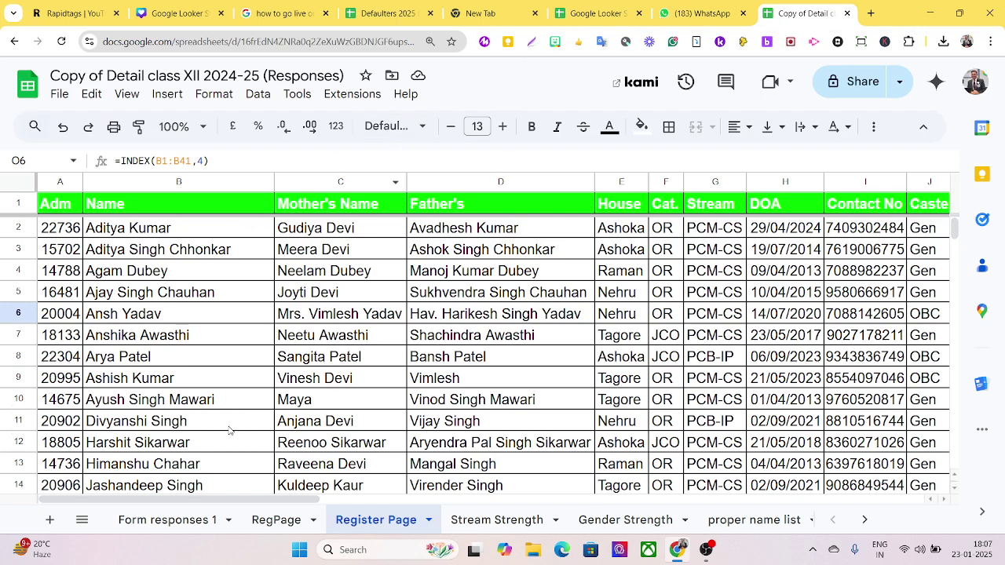
{"action": "left_click_drag", "start_coordinate": [267, 502], "coordinate": [650, 537]}
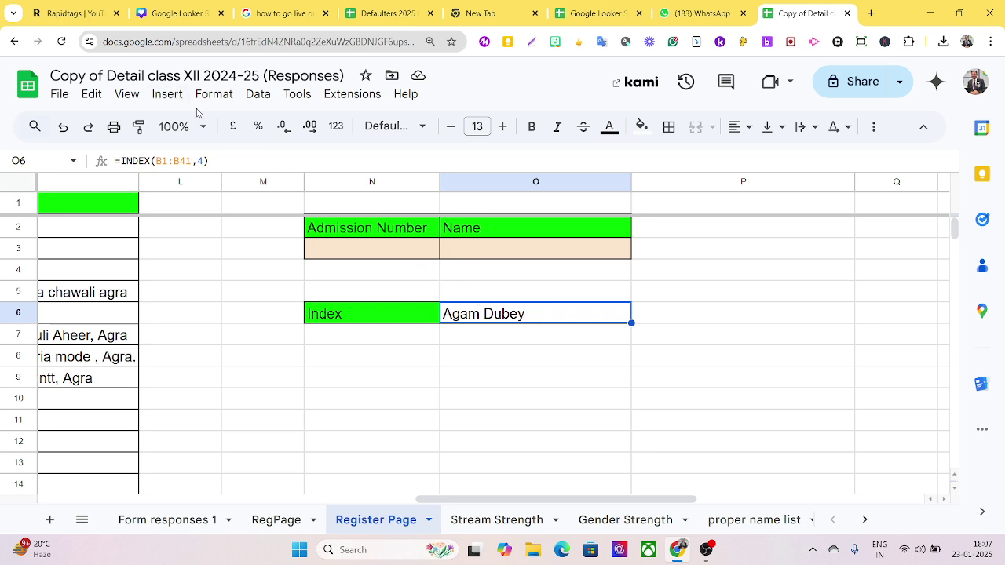
{"action": "left_click_drag", "start_coordinate": [227, 162], "coordinate": [91, 166]}
- Replace O6's formula with =INDEX(A1:K1,,4) so it returns the header Father's
{"action": "key", "text": "BackSpace"}
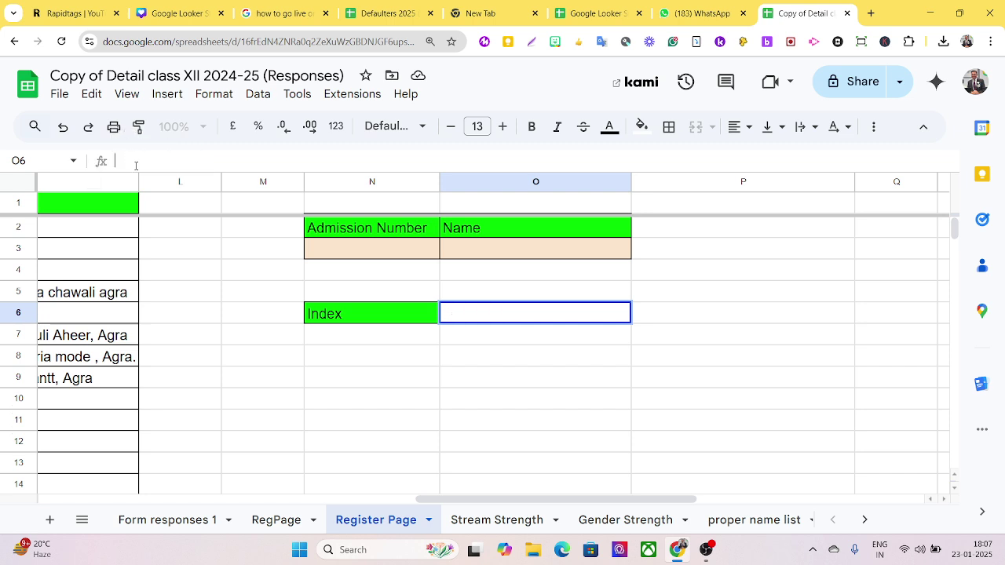
{"action": "type", "text": "=index"}
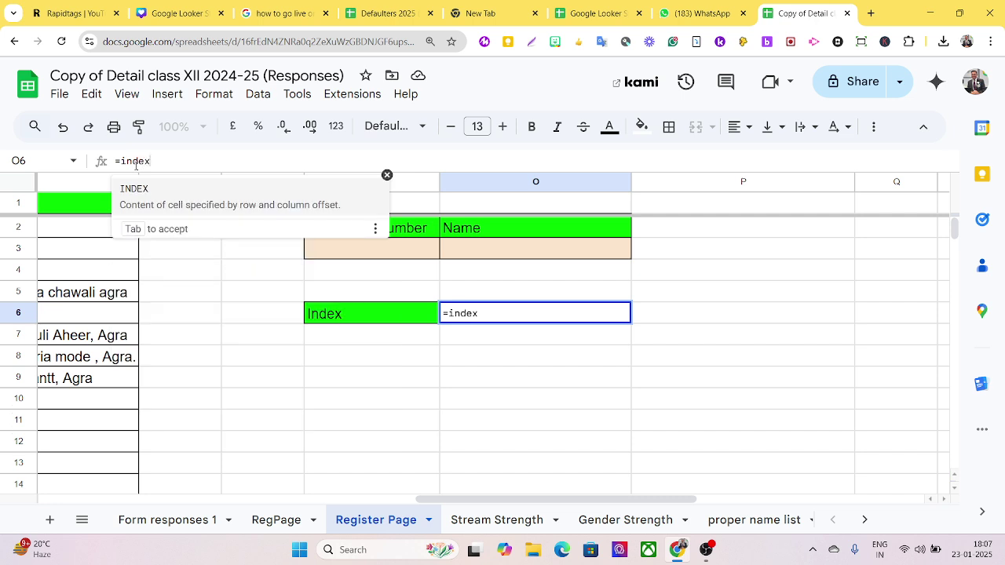
{"action": "key", "text": "Tab"}
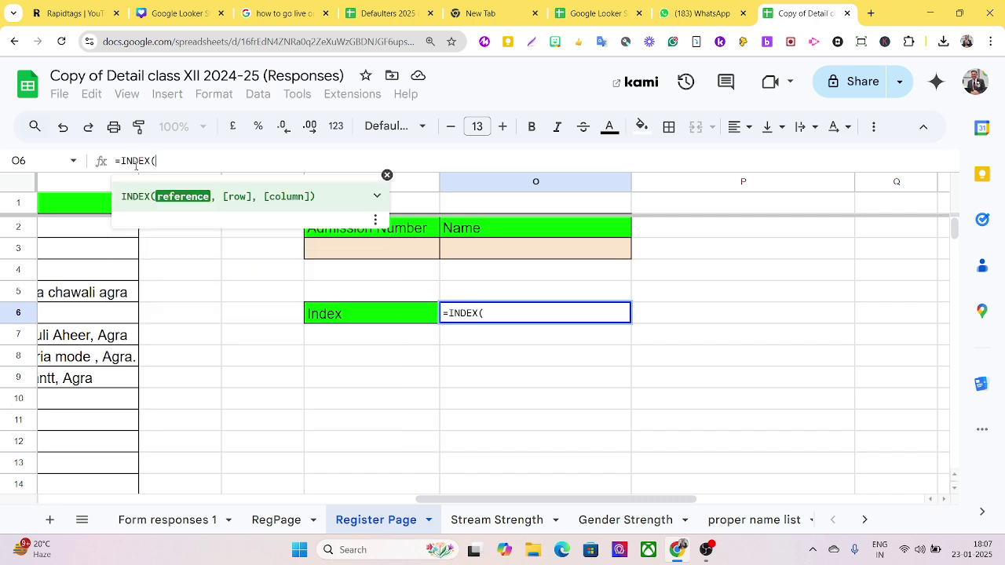
{"action": "type", "text": "("}
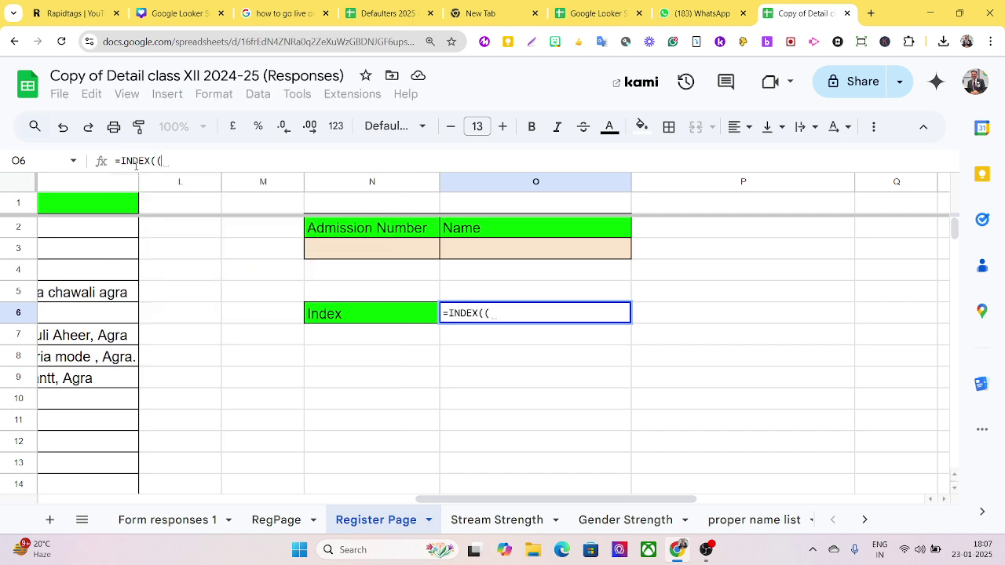
{"action": "key", "text": "BackSpace"}
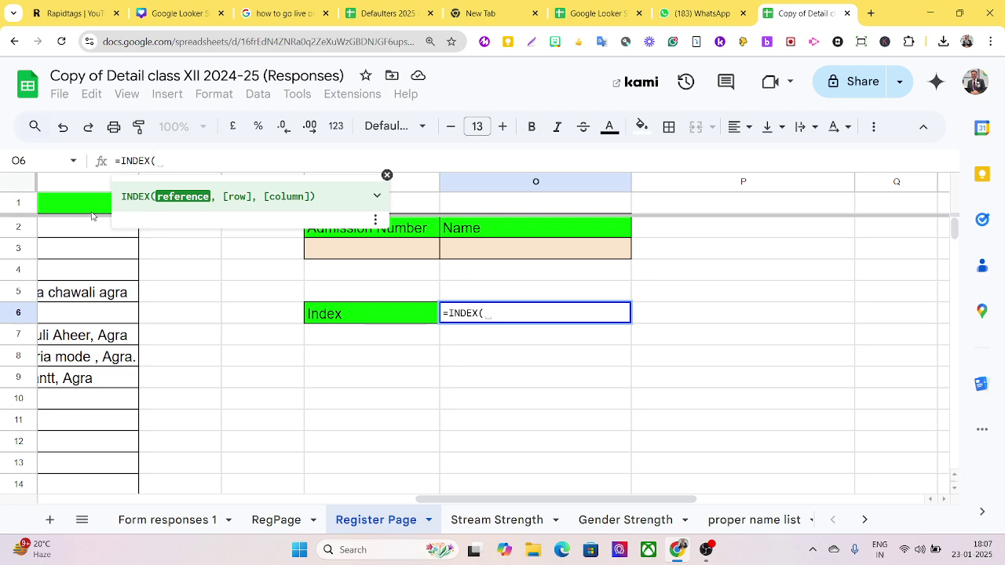
{"action": "left_click_drag", "start_coordinate": [90, 213], "coordinate": [27, 206]}
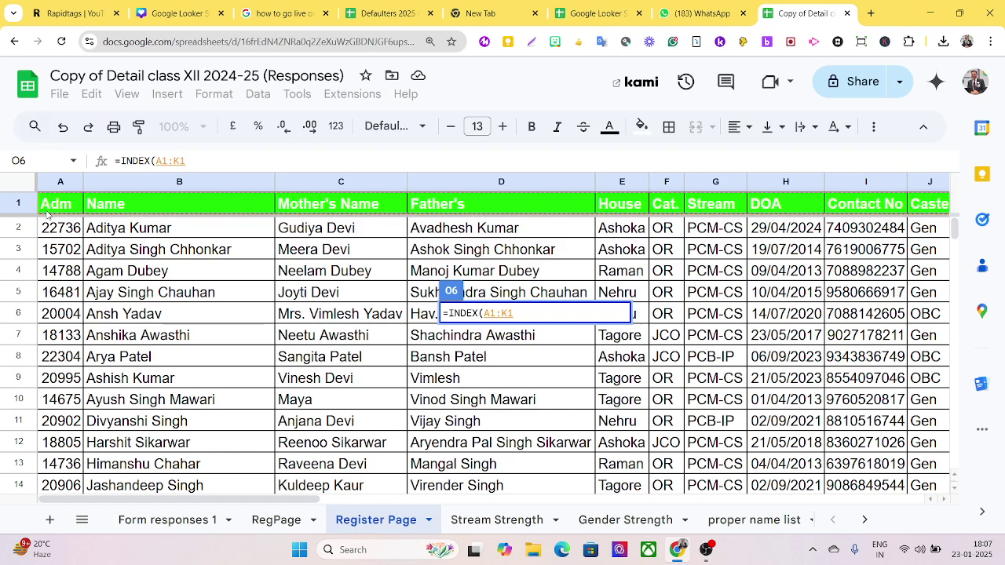
{"action": "type", "text": ","}
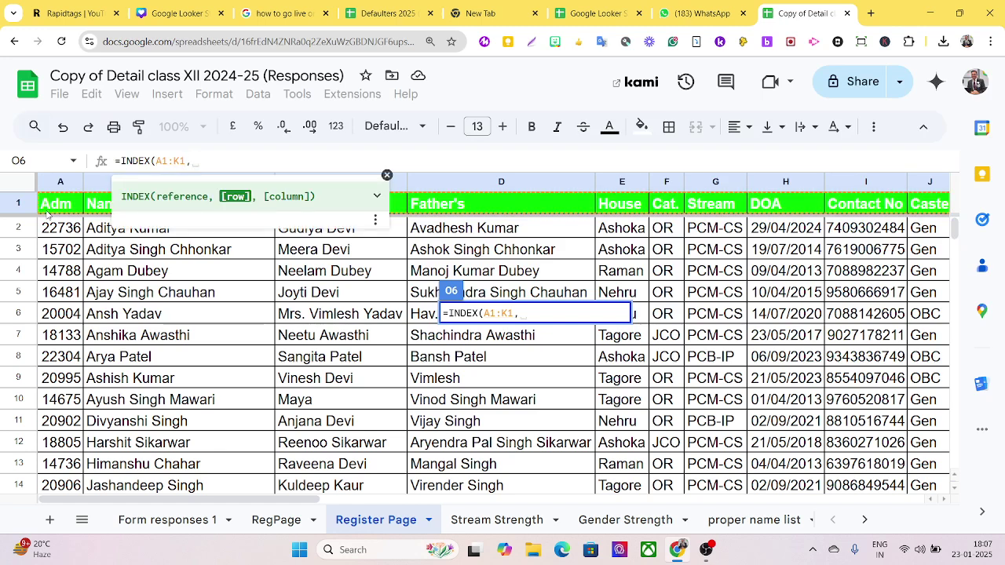
{"action": "type", "text": ","}
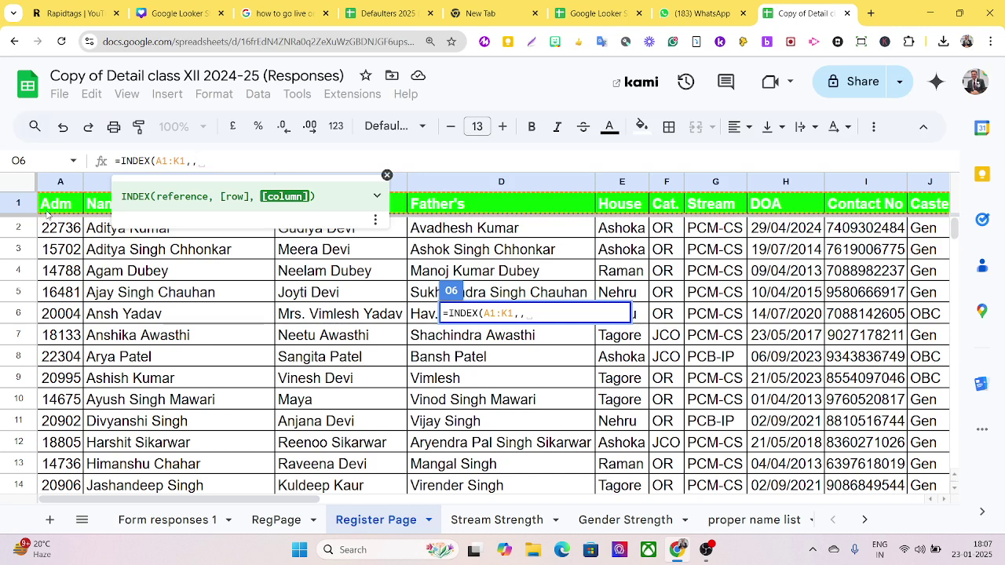
{"action": "type", "text": "4"}
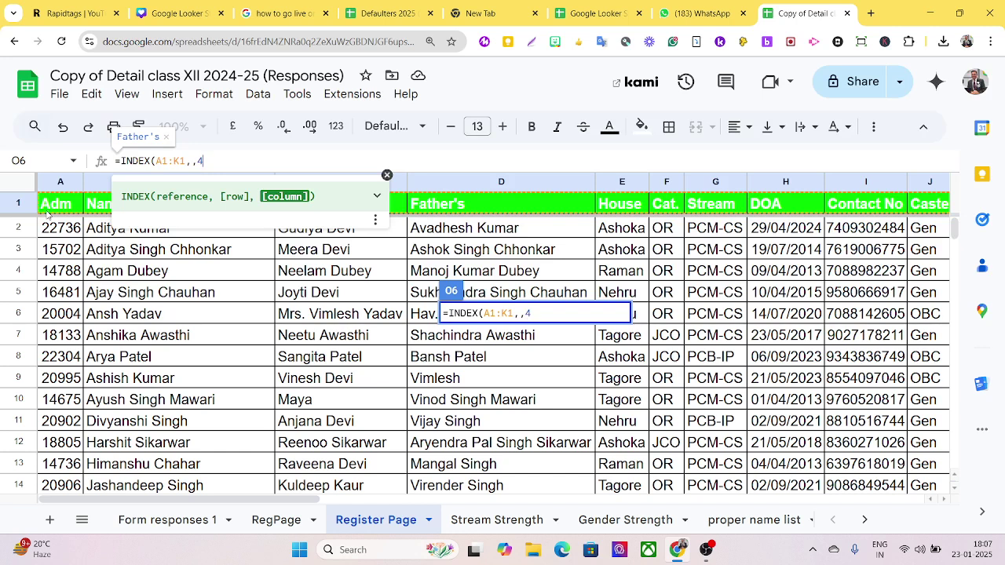
{"action": "type", "text": ")"}
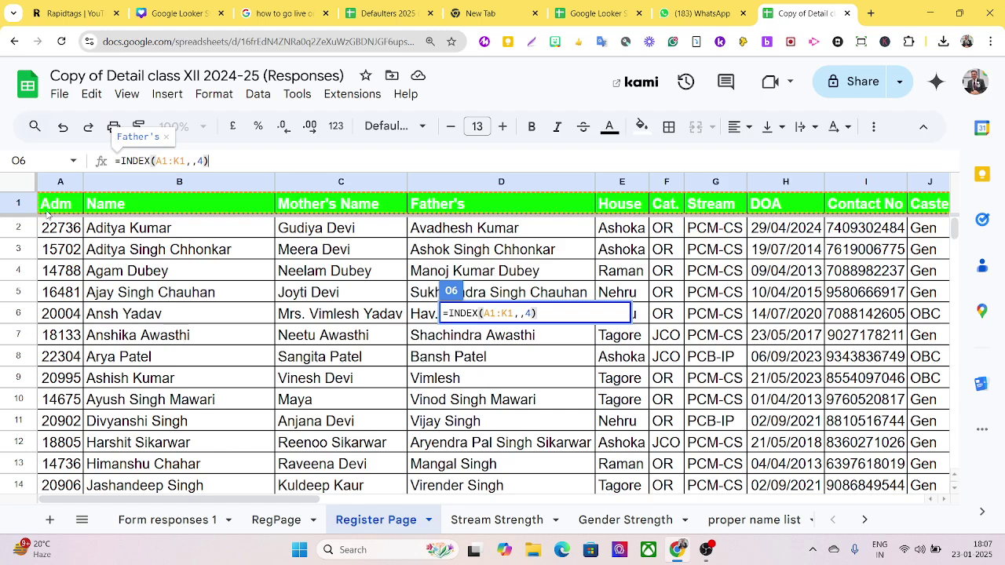
{"action": "key", "text": "Return"}
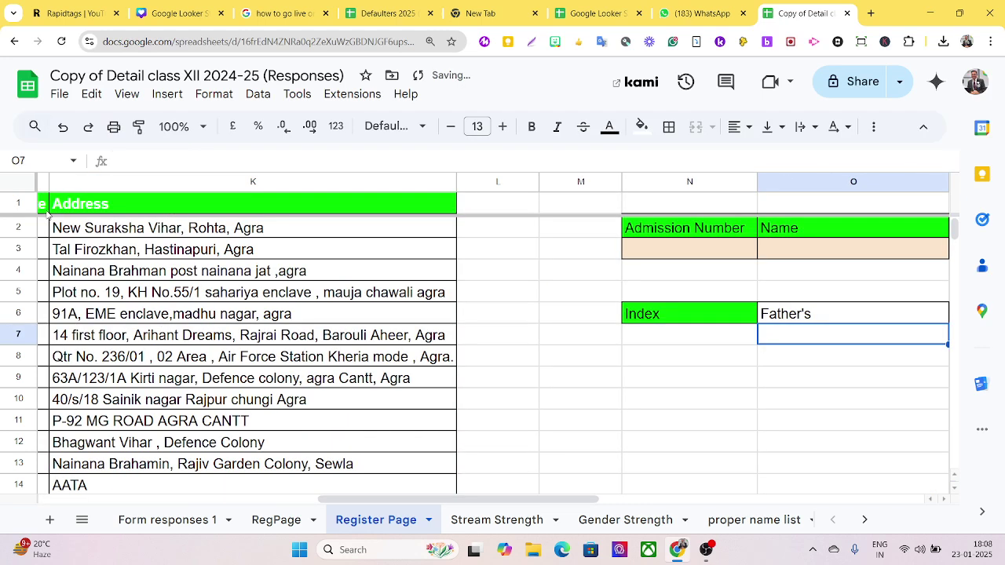
- Change the column number to 5 so O6 reads =INDEX(A1:K1,,5) and shows House
{"action": "left_click", "coordinate": [793, 316]}
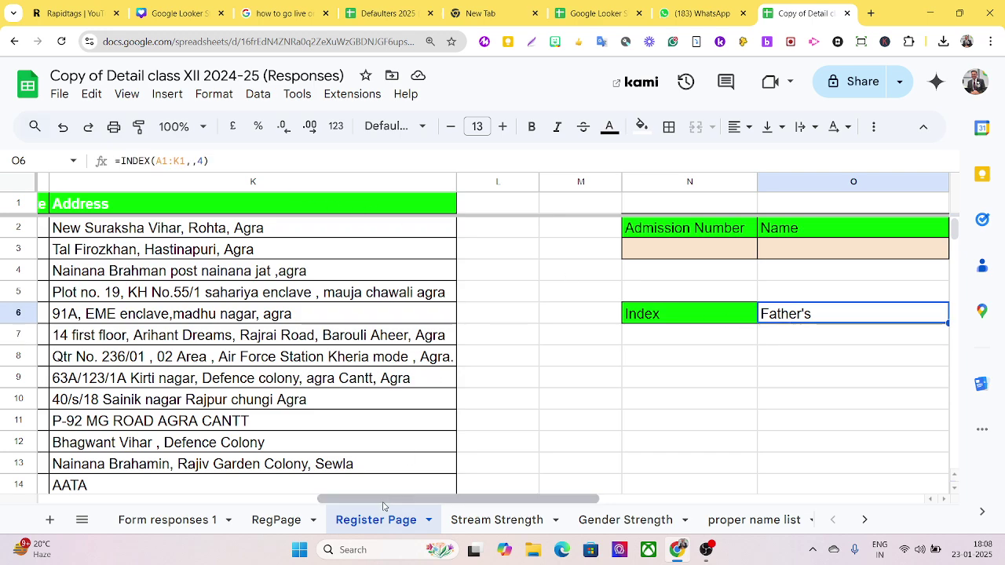
{"action": "left_click_drag", "start_coordinate": [383, 504], "coordinate": [104, 505]}
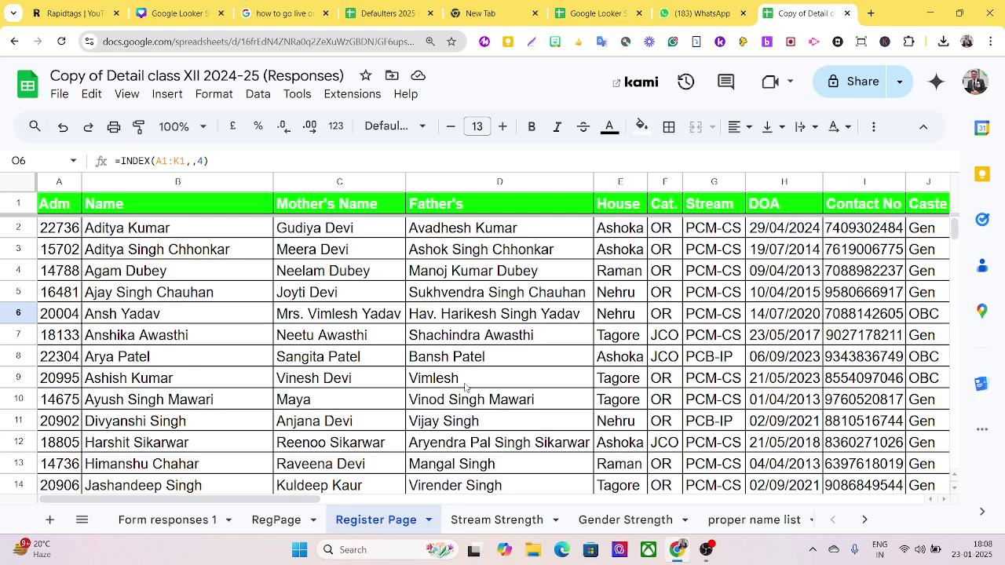
{"action": "left_click_drag", "start_coordinate": [296, 499], "coordinate": [709, 499]}
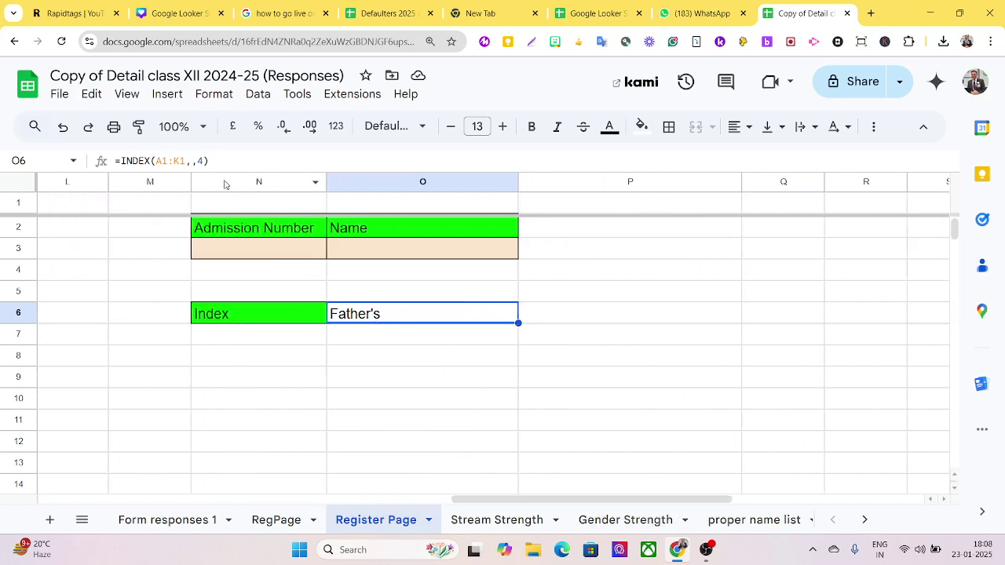
{"action": "left_click", "coordinate": [200, 160]}
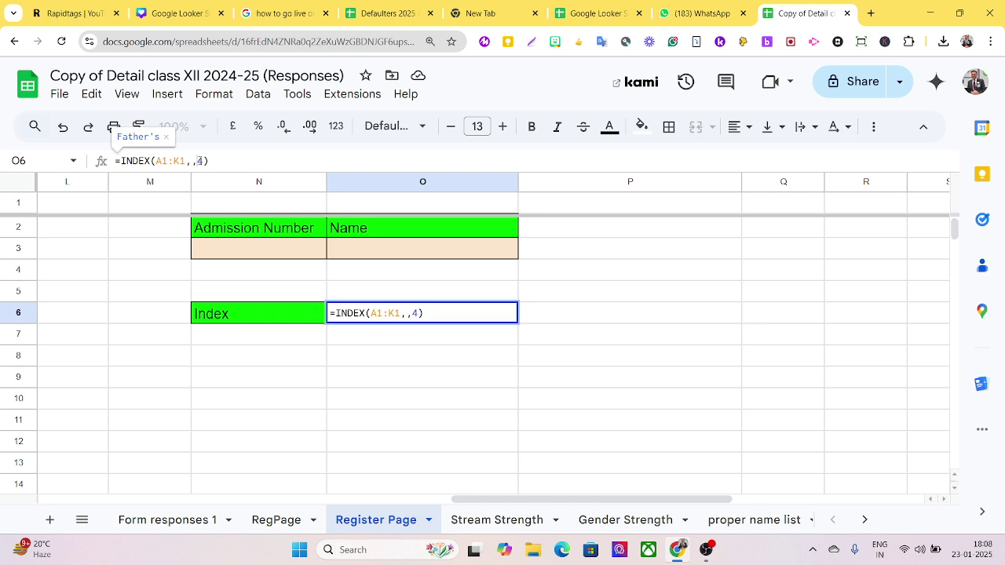
{"action": "double_click", "coordinate": [200, 160]}
{"action": "type", "text": "5"}
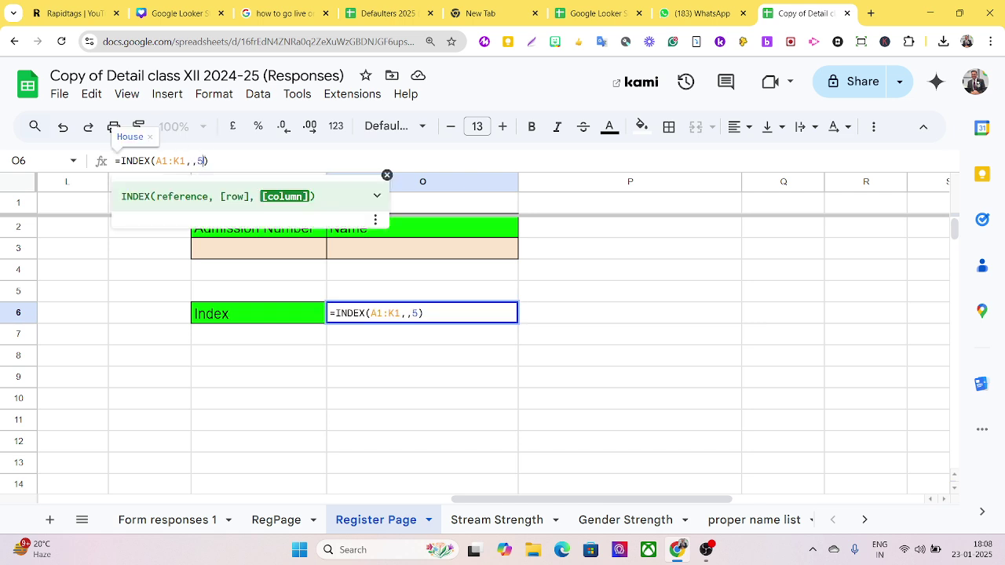
{"action": "key", "text": "Return"}
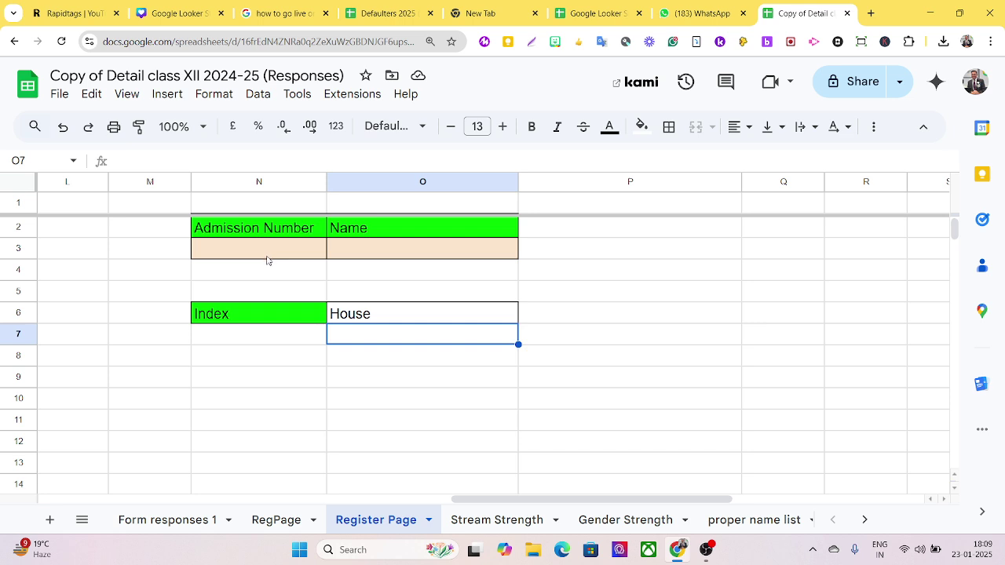
- Enter a student's full name in O3 as the lookup value, then select N3
{"action": "left_click", "coordinate": [383, 253]}
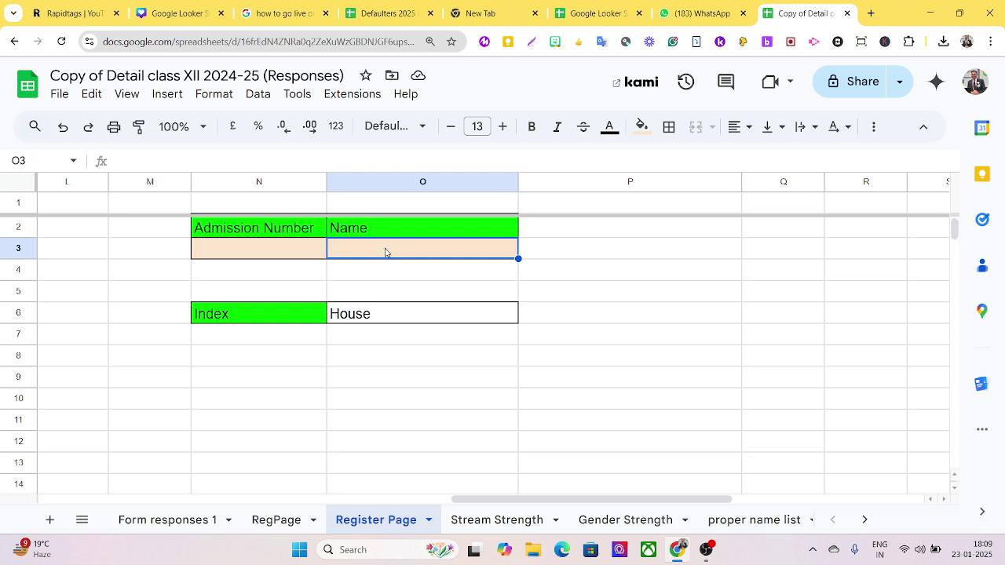
{"action": "left_click", "coordinate": [302, 253]}
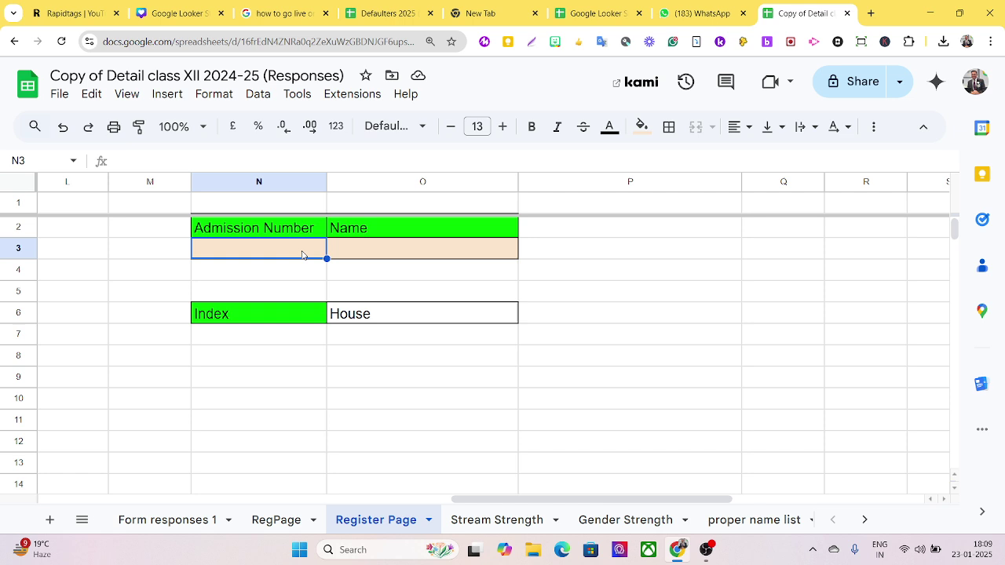
{"action": "left_click", "coordinate": [367, 254]}
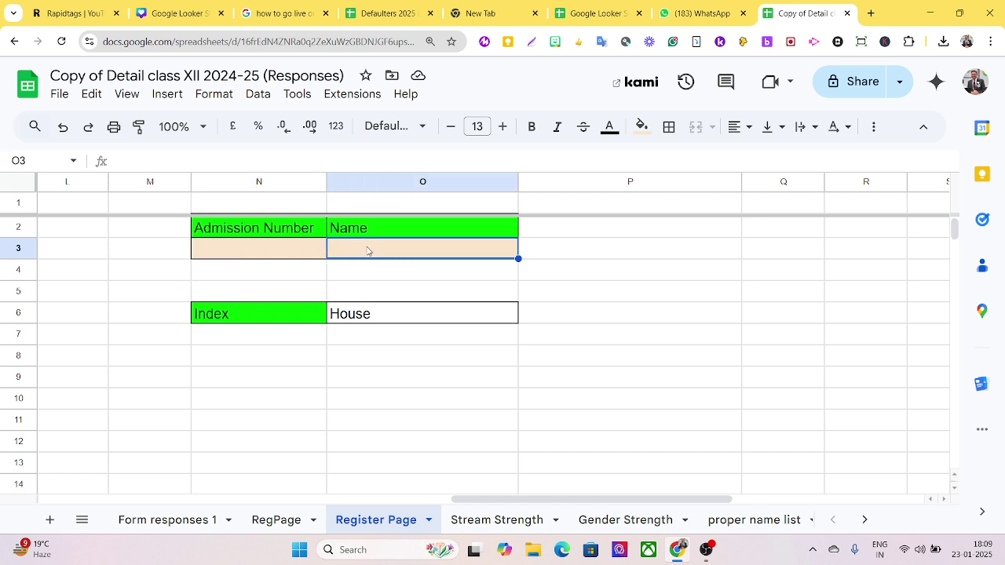
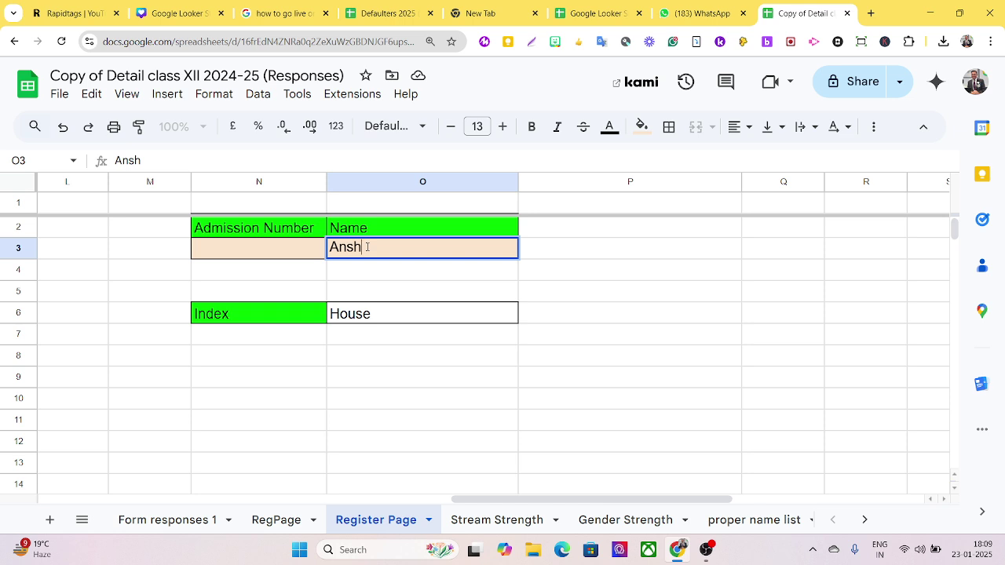
{"action": "left_click_drag", "start_coordinate": [469, 500], "coordinate": [51, 500]}
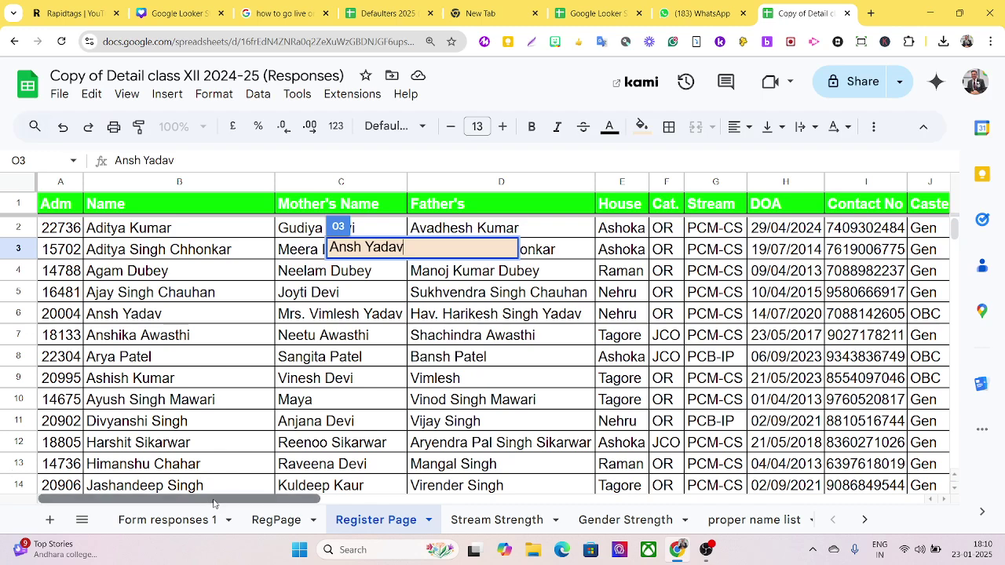
{"action": "left_click_drag", "start_coordinate": [213, 500], "coordinate": [618, 557]}
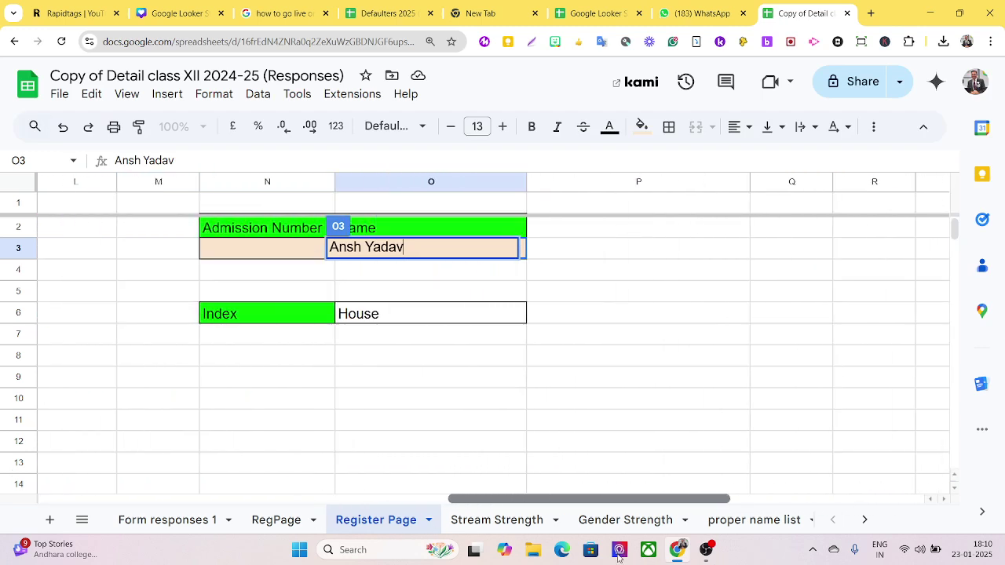
{"action": "left_click", "coordinate": [300, 256]}
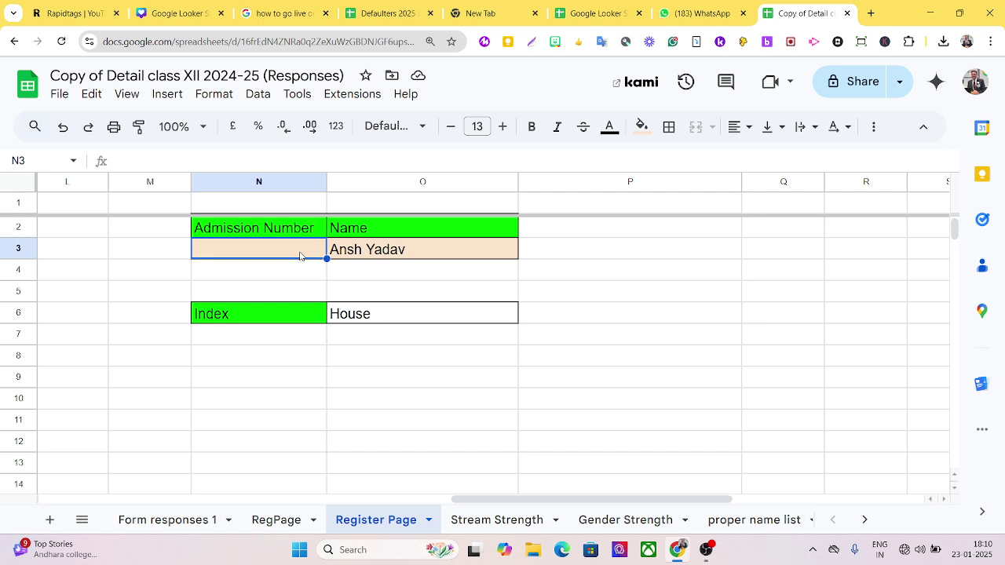
- Begin =INDEX in N3, fixing the INT autocomplete, with admission numbers A1:A41 as reference
{"action": "type", "text": "=in"}
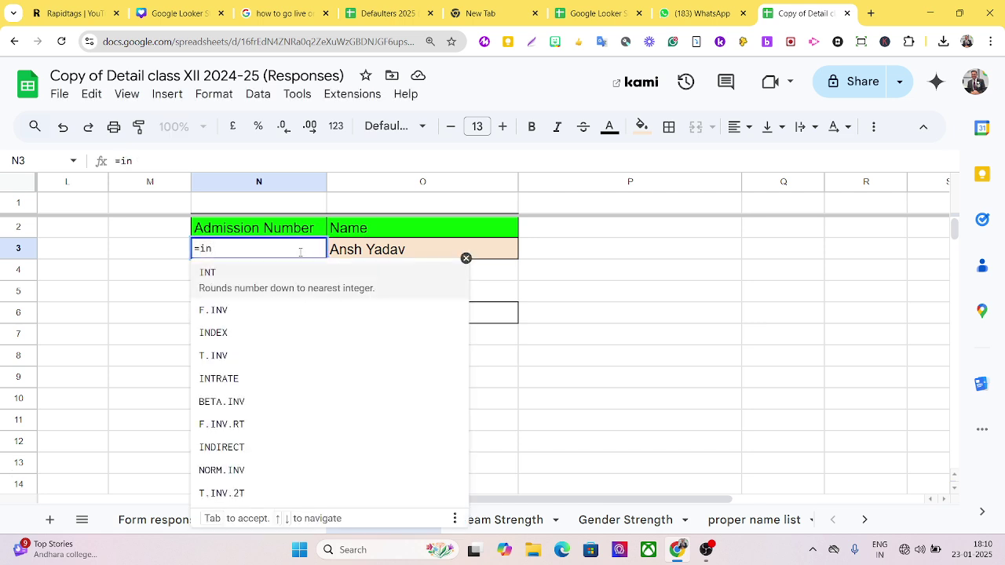
{"action": "key", "text": "Tab"}
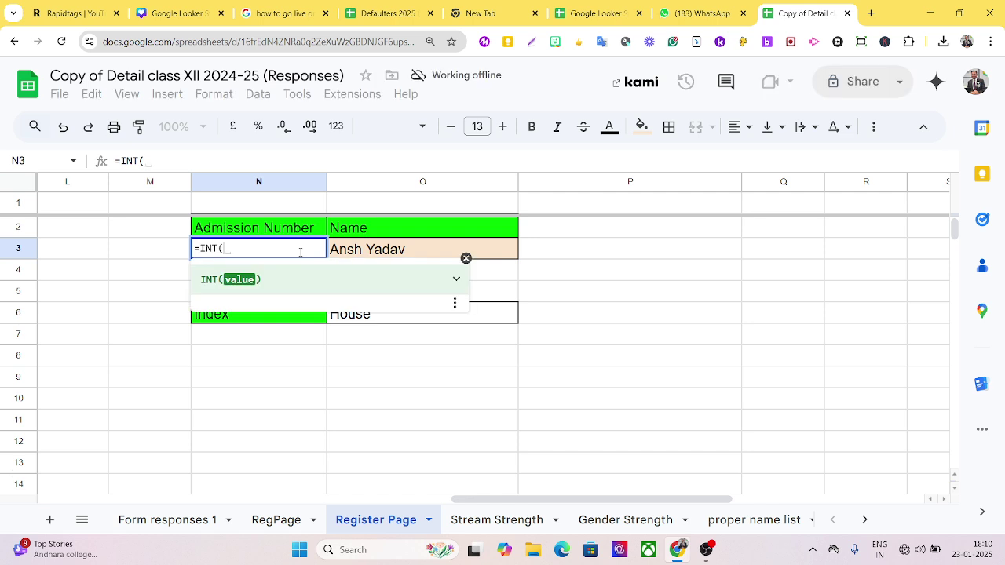
{"action": "key", "text": "BackSpace"}
{"action": "key", "text": "BackSpace"}
{"action": "key", "text": "BackSpace"}
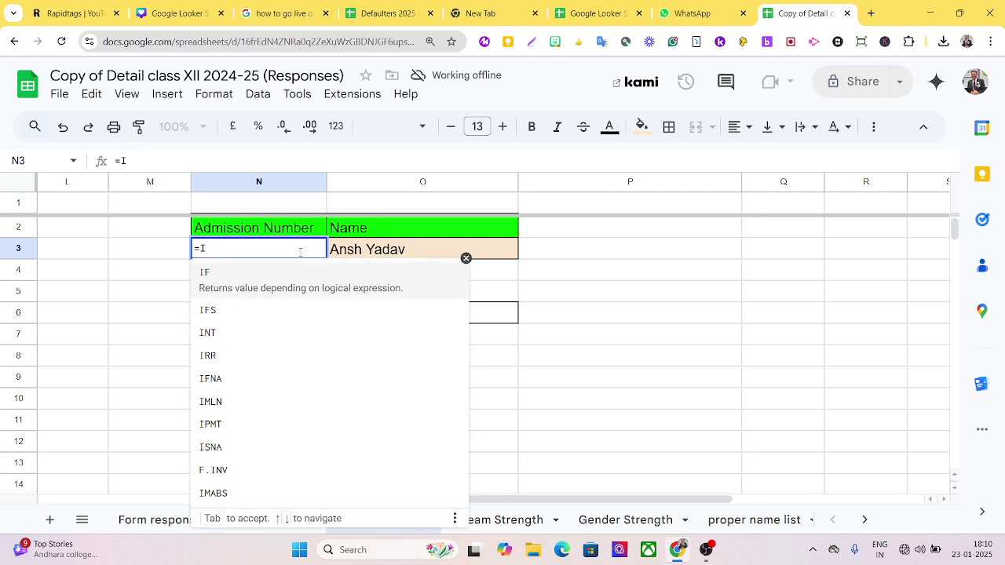
{"action": "type", "text": "nd"}
{"action": "key", "text": "Tab"}
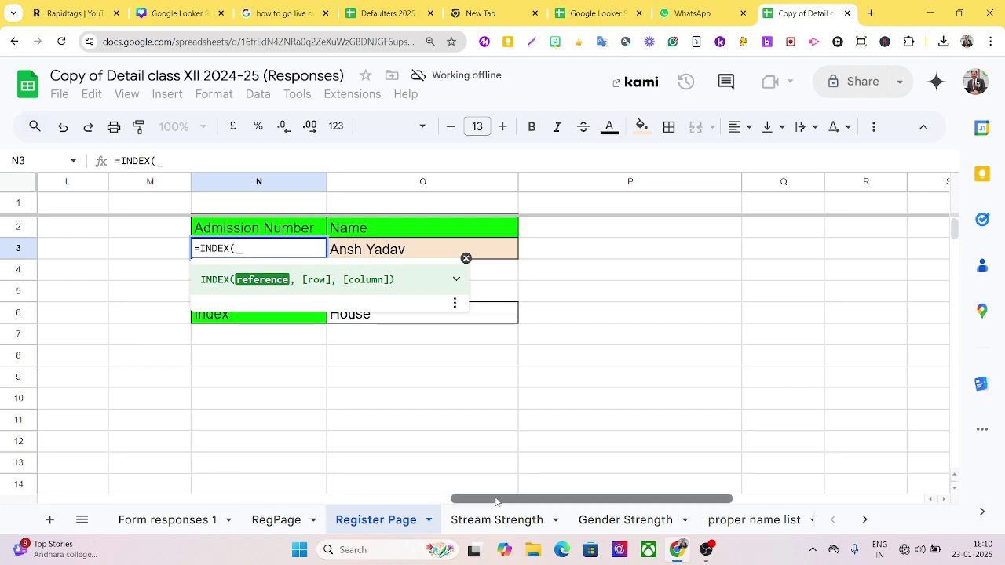
{"action": "left_click_drag", "start_coordinate": [495, 501], "coordinate": [8, 392]}
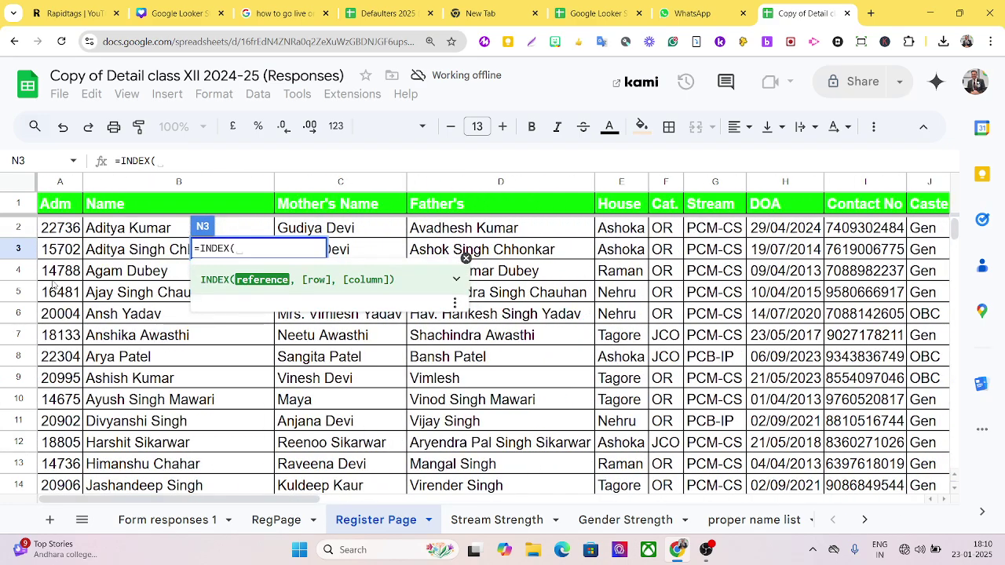
{"action": "left_click_drag", "start_coordinate": [71, 206], "coordinate": [66, 444]}
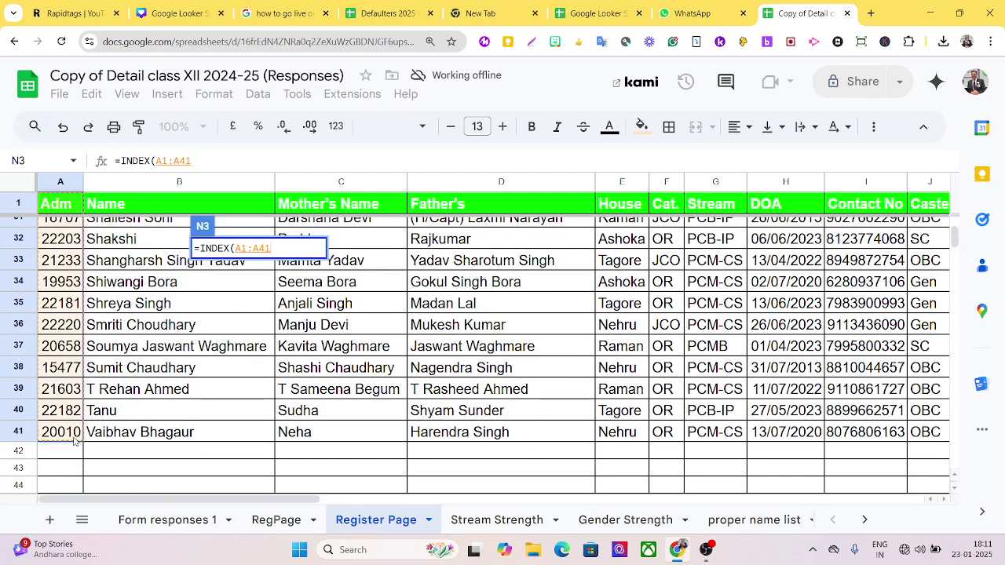
{"action": "type", "text": ","}
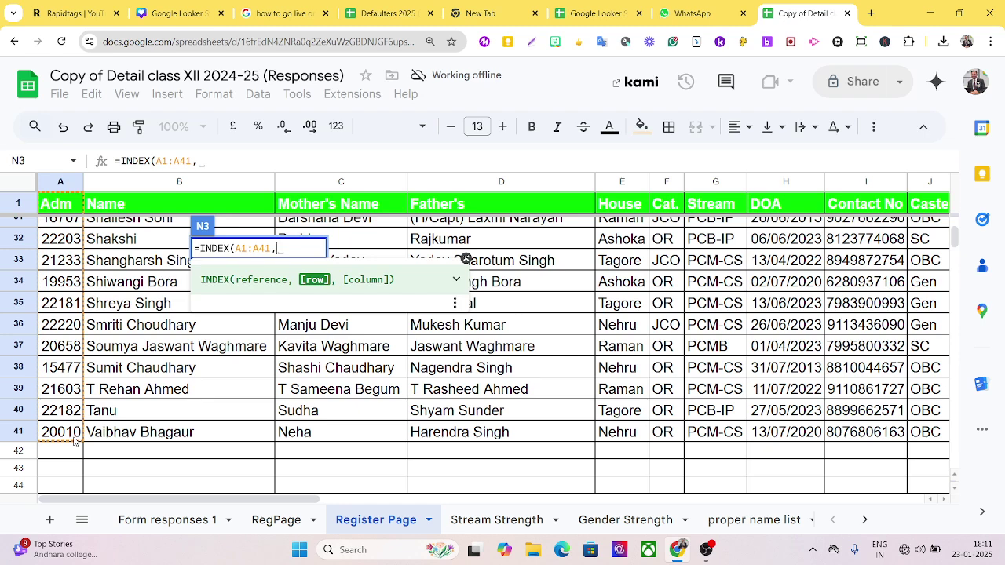
- Complete N3 as =INDEX(A1:A41,match(O3,B1:B41,0)), returning admission number 20004
{"action": "type", "text": "match"}
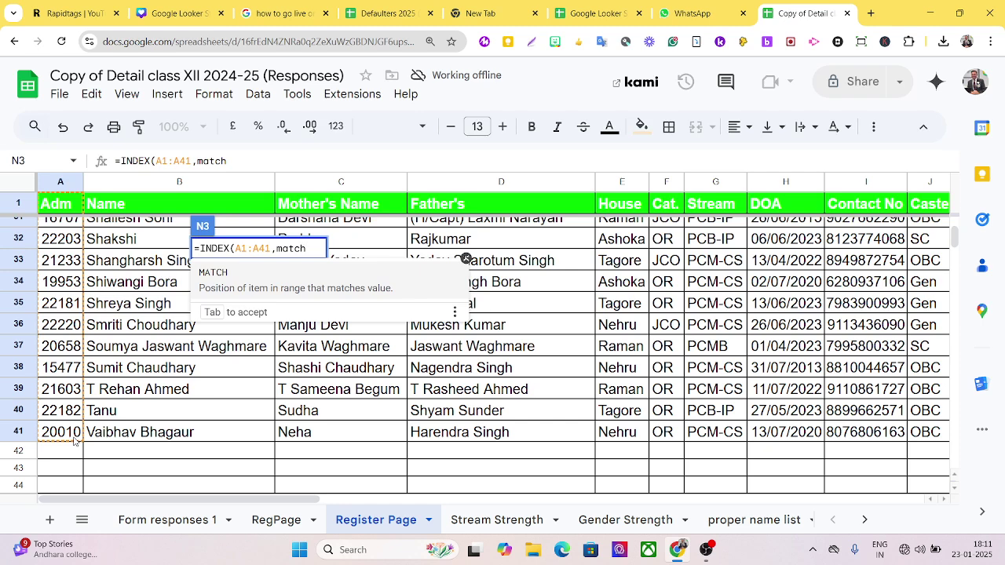
{"action": "type", "text": "("}
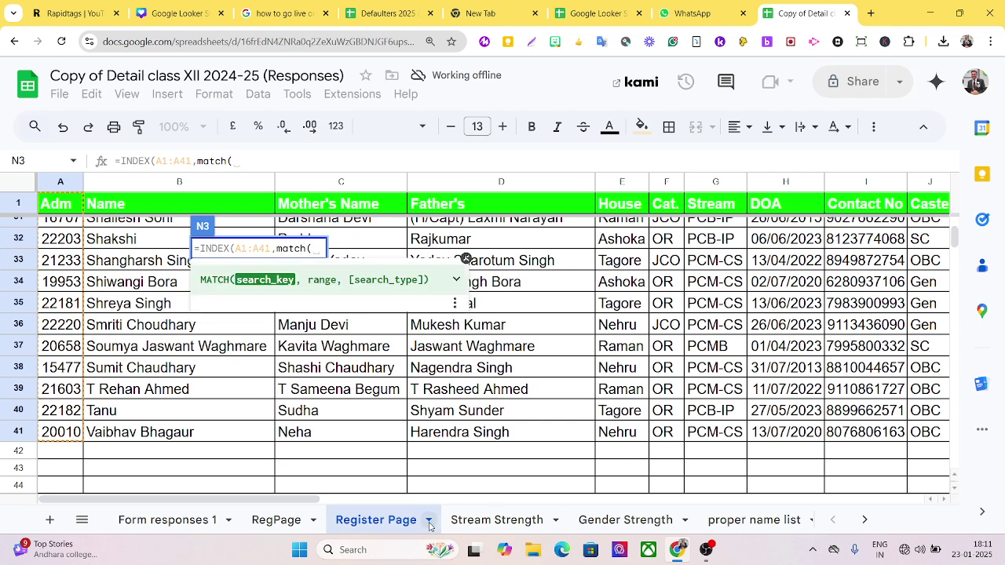
{"action": "left_click_drag", "start_coordinate": [272, 500], "coordinate": [667, 535]}
{"action": "scroll", "coordinate": [636, 412], "scroll_direction": "up", "scroll_amount": 7}
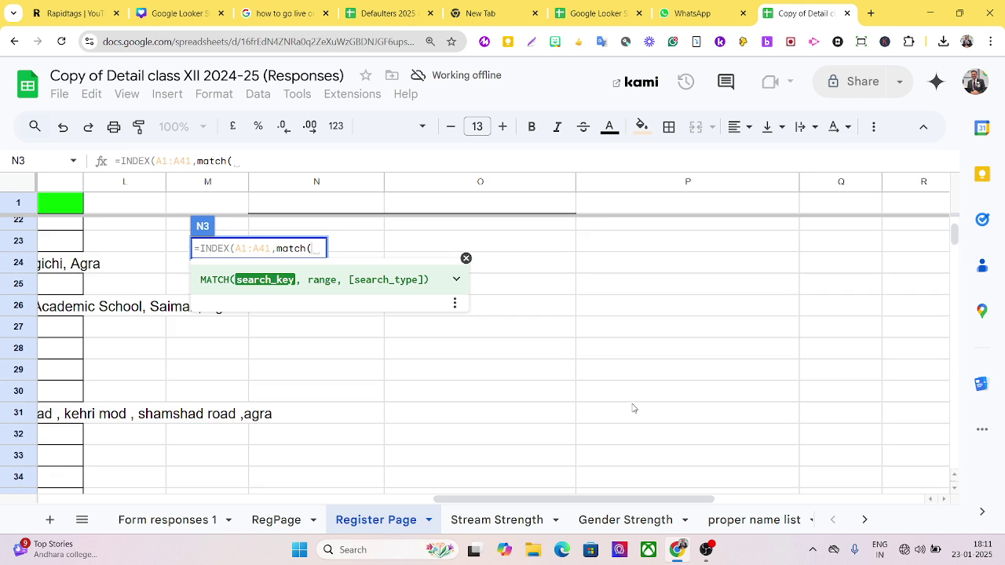
{"action": "scroll", "coordinate": [631, 407], "scroll_direction": "up", "scroll_amount": 3}
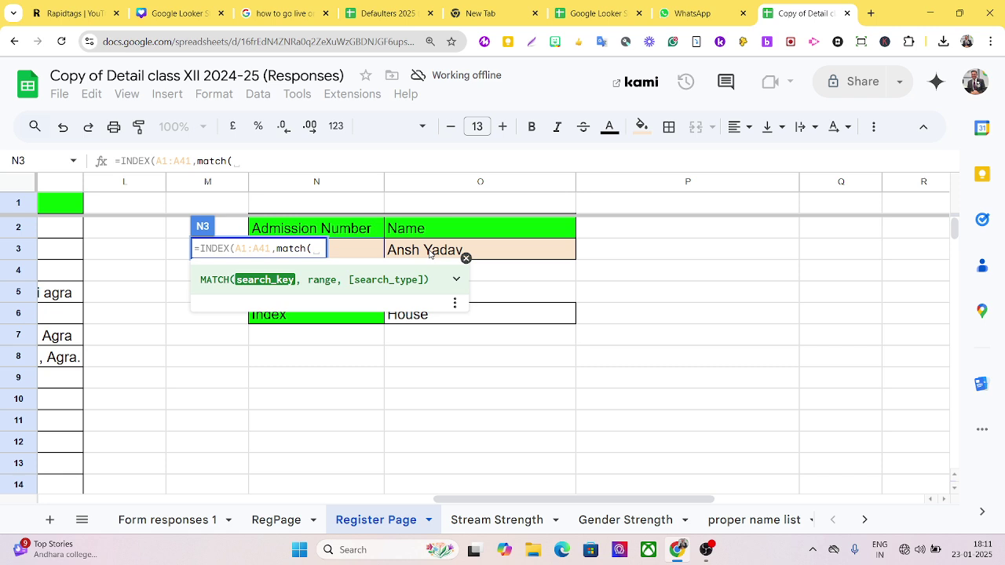
{"action": "left_click", "coordinate": [430, 252]}
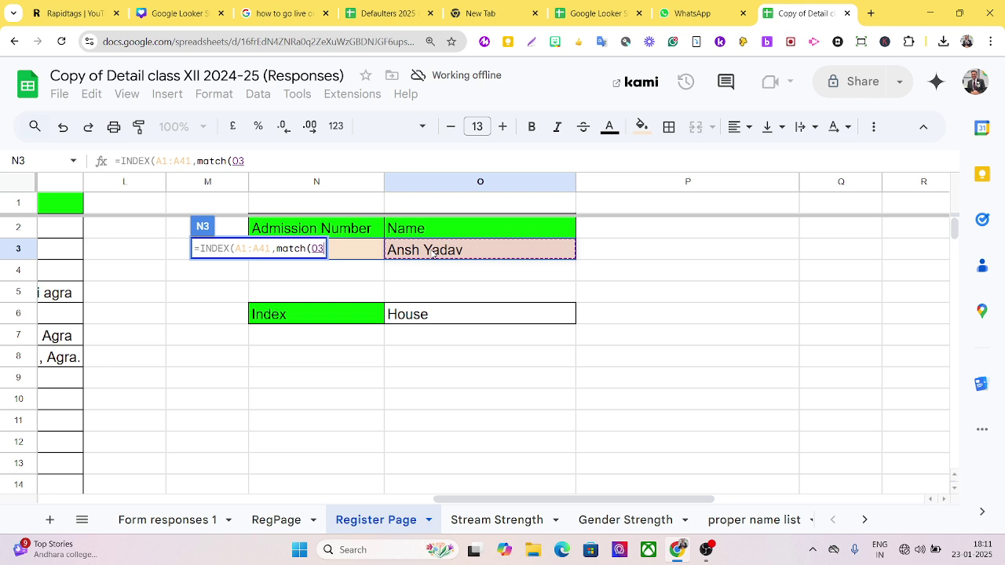
{"action": "type", "text": ","}
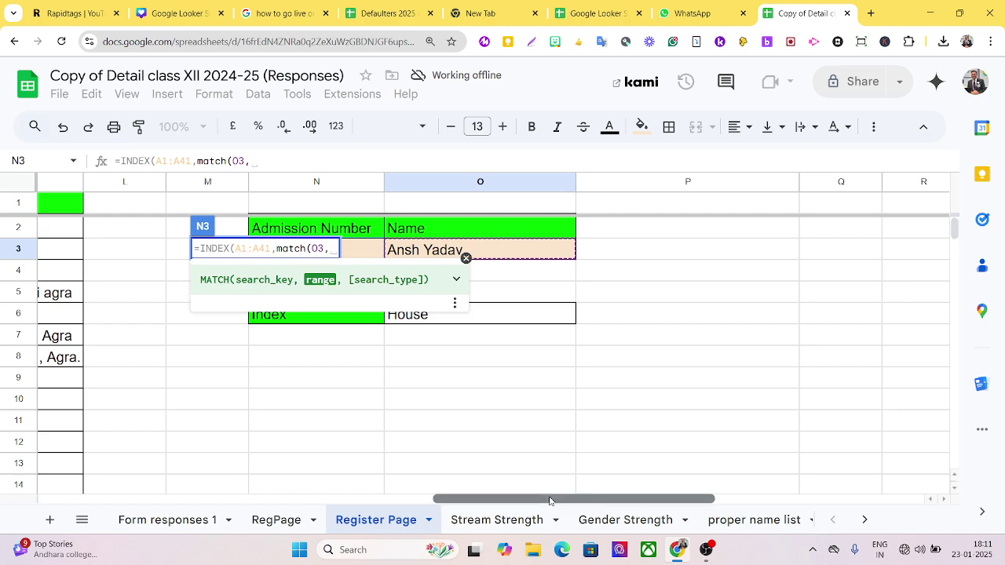
{"action": "left_click_drag", "start_coordinate": [550, 499], "coordinate": [99, 496]}
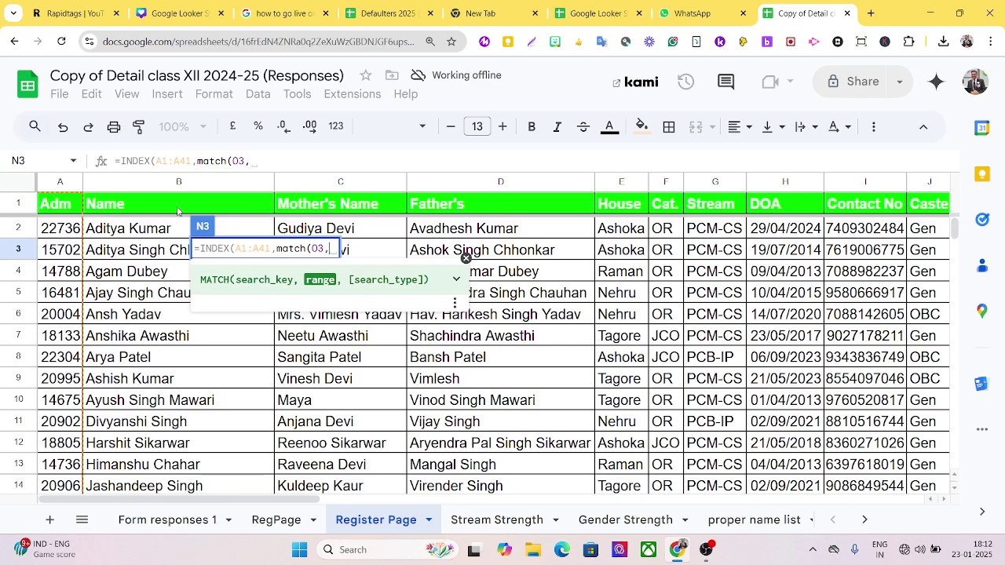
{"action": "left_click_drag", "start_coordinate": [178, 210], "coordinate": [142, 505]}
{"action": "left_click_drag", "start_coordinate": [140, 510], "coordinate": [157, 427]}
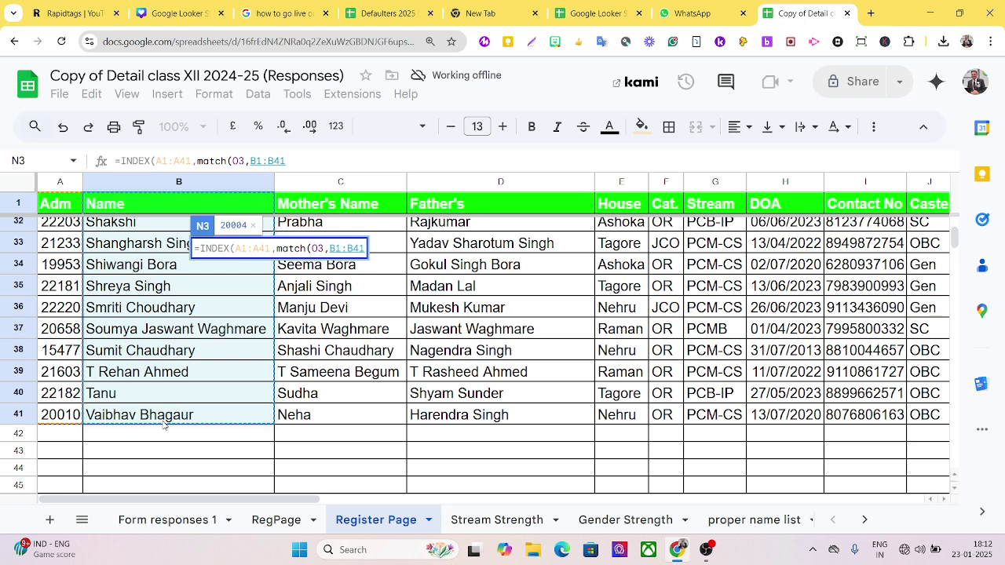
{"action": "type", "text": ","}
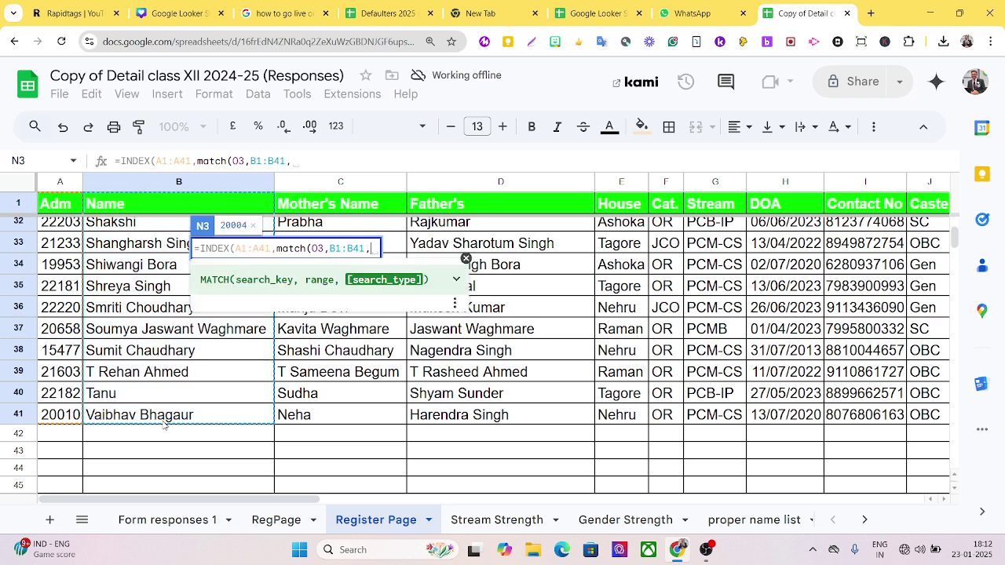
{"action": "type", "text": "0"}
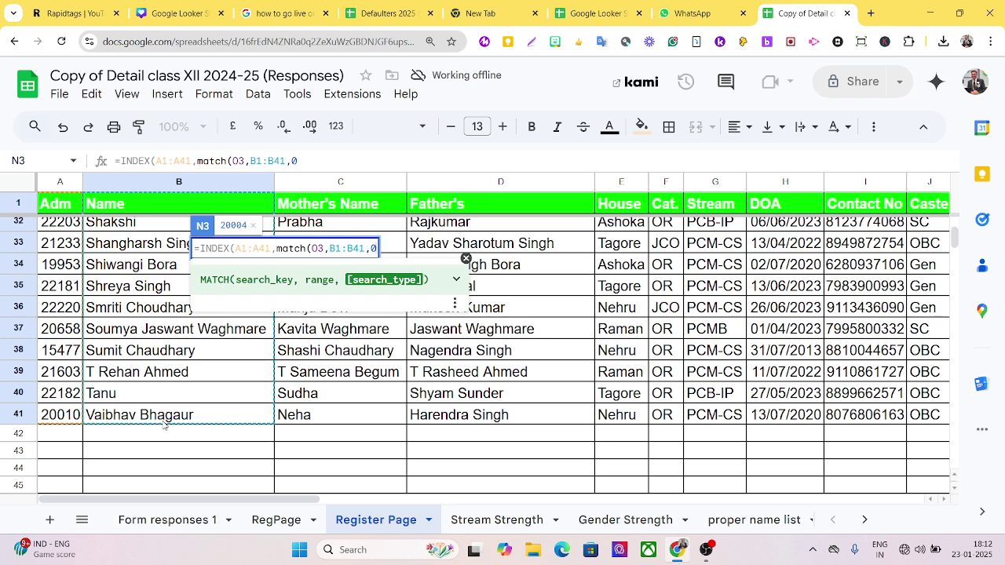
{"action": "type", "text": ")"}
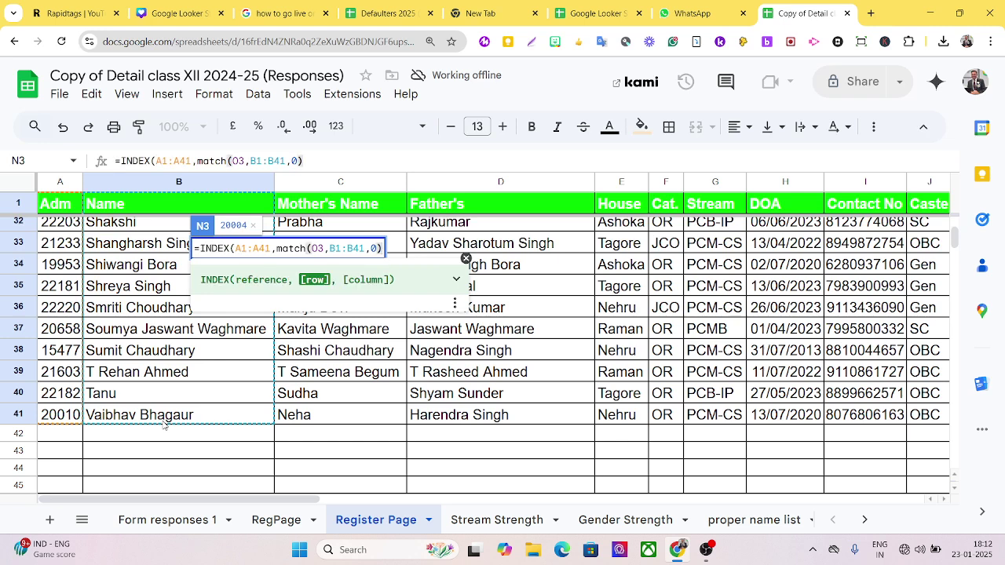
{"action": "type", "text": ")"}
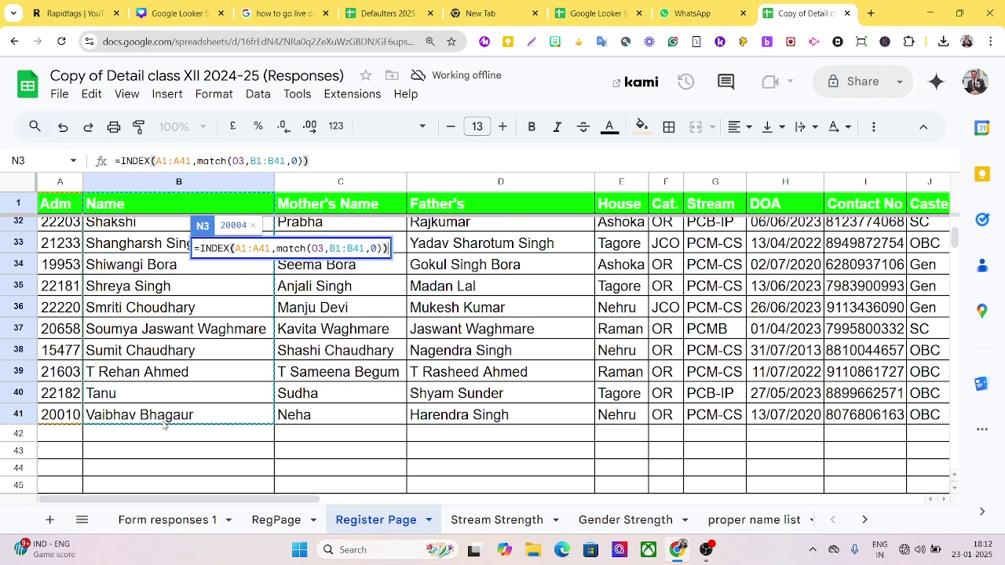
{"action": "key", "text": "Return"}
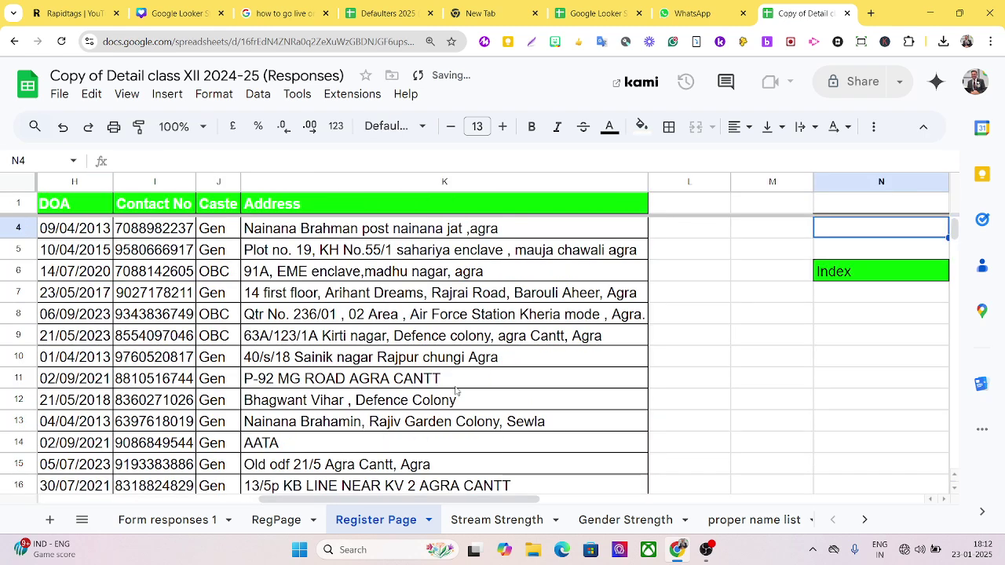
{"action": "scroll", "coordinate": [846, 327], "scroll_direction": "up", "scroll_amount": 1}
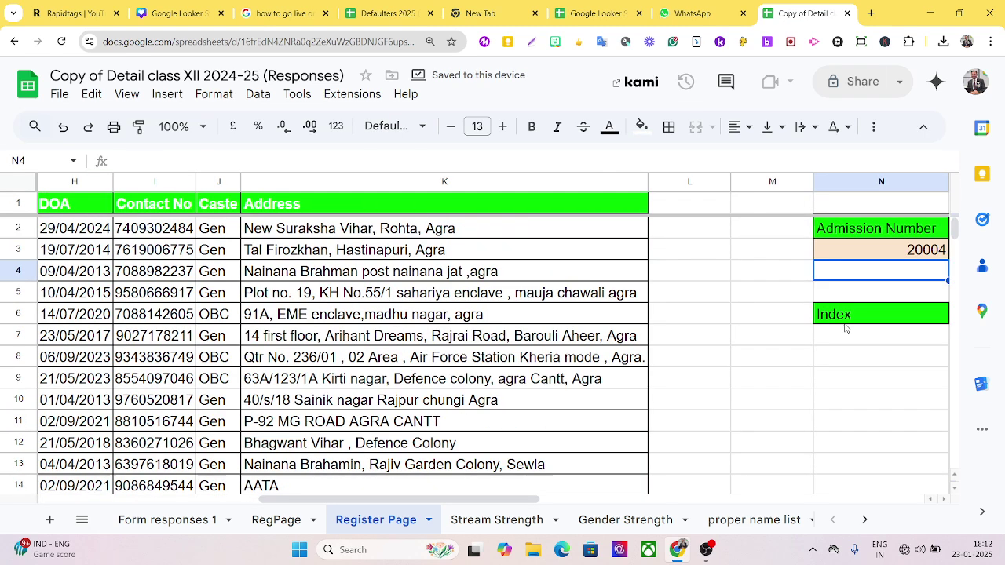
{"action": "left_click", "coordinate": [910, 251]}
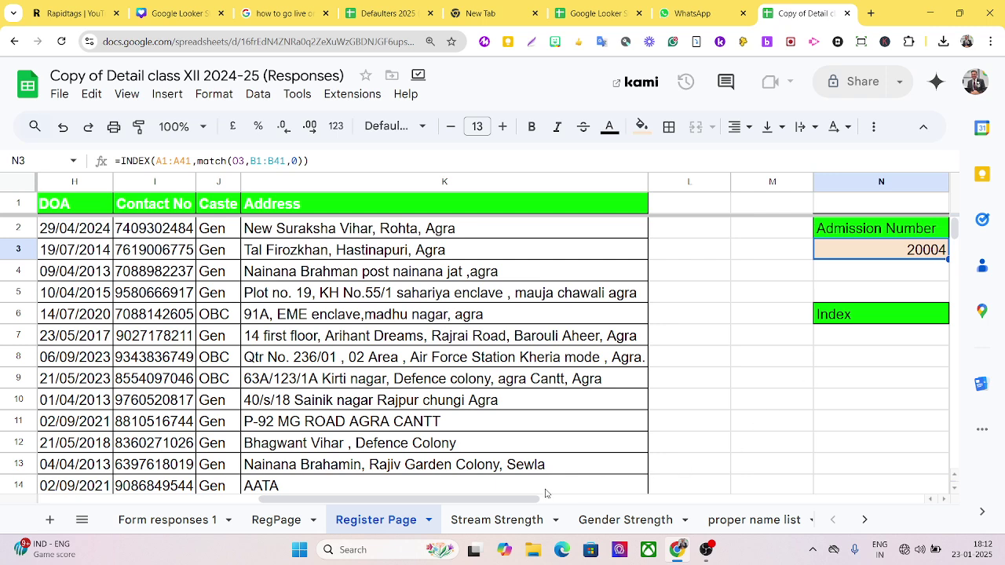
{"action": "left_click_drag", "start_coordinate": [484, 500], "coordinate": [709, 514]}
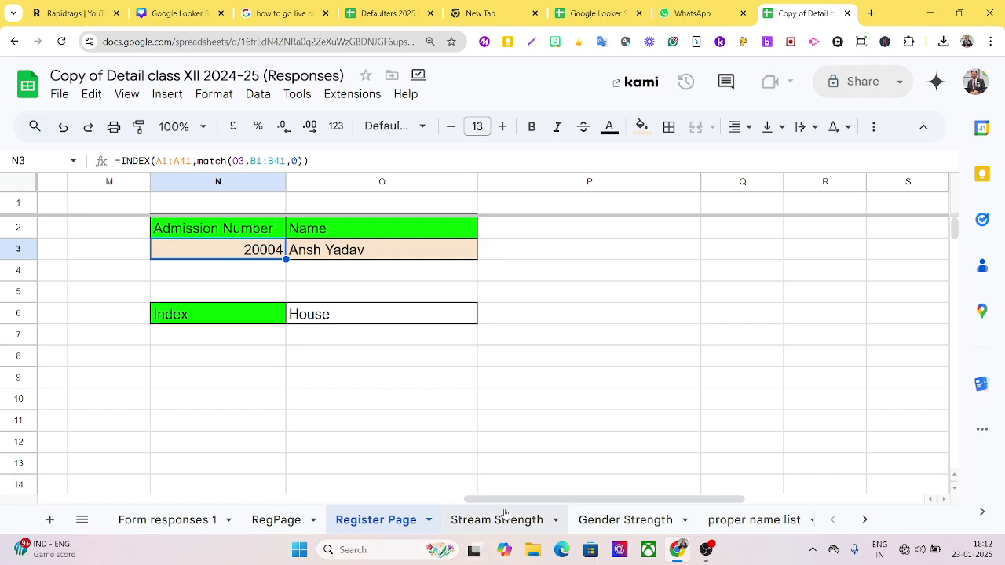
{"action": "left_click_drag", "start_coordinate": [484, 497], "coordinate": [61, 442]}
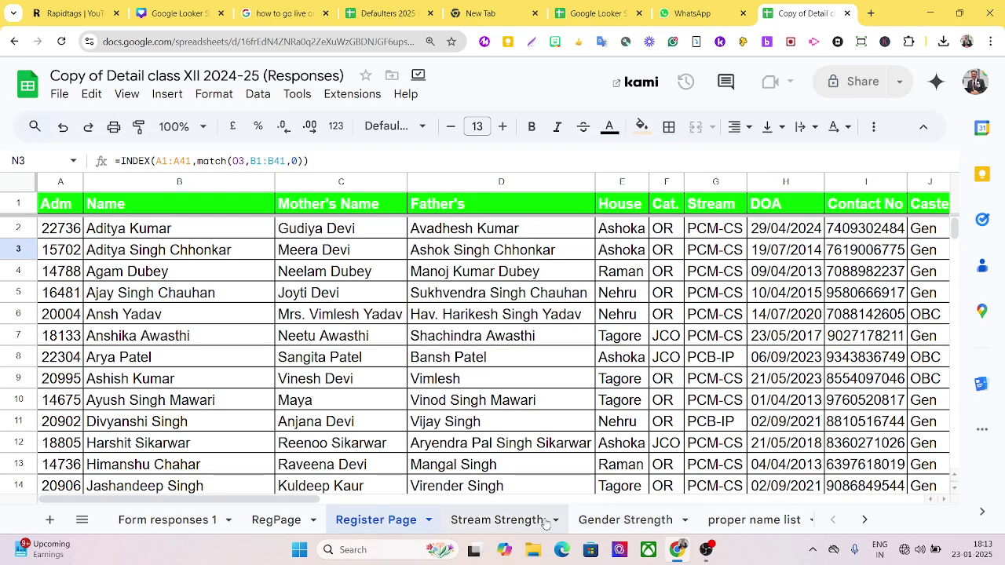
{"action": "left_click_drag", "start_coordinate": [306, 499], "coordinate": [635, 514]}
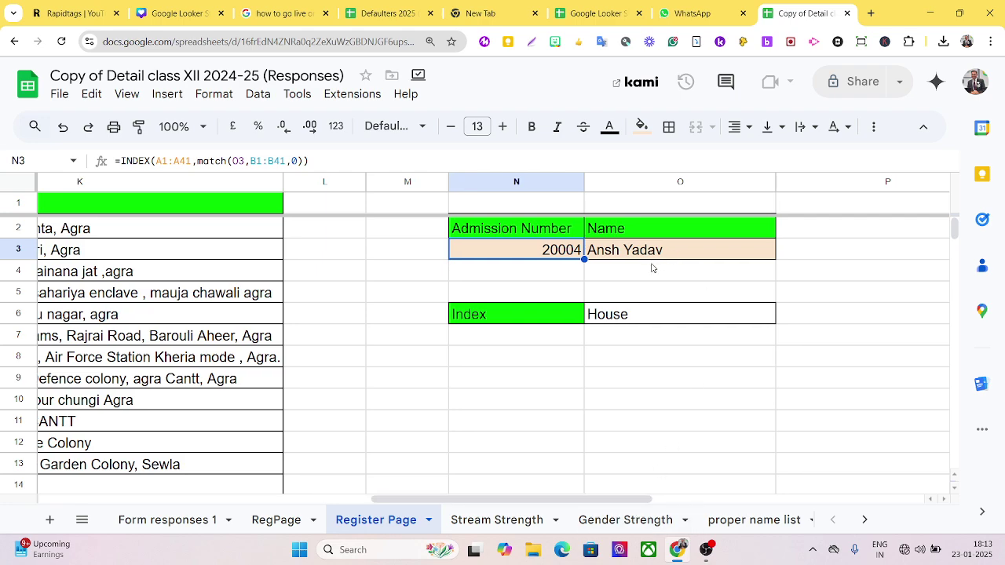
{"action": "left_click_drag", "start_coordinate": [452, 503], "coordinate": [119, 502]}
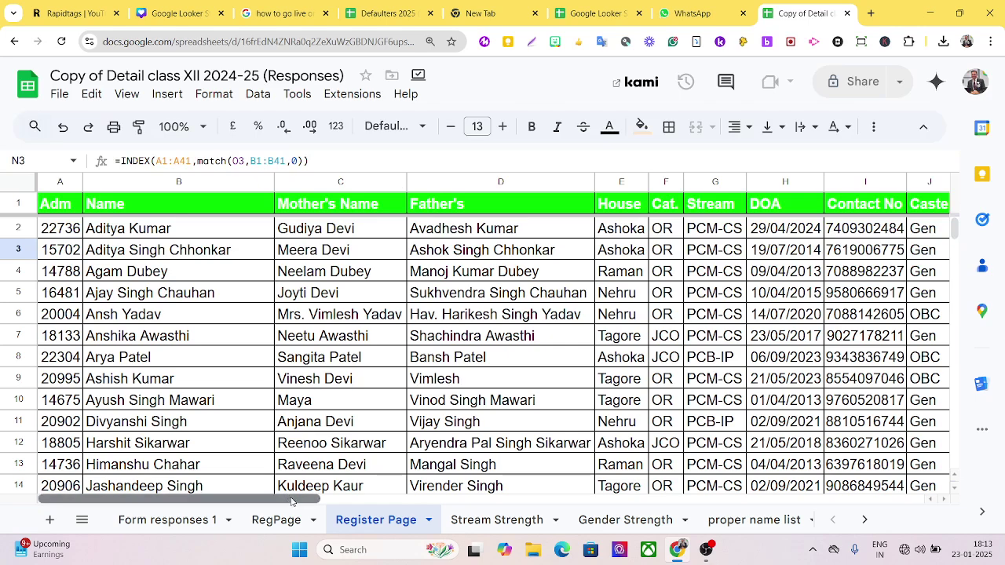
{"action": "left_click_drag", "start_coordinate": [285, 498], "coordinate": [757, 466]}
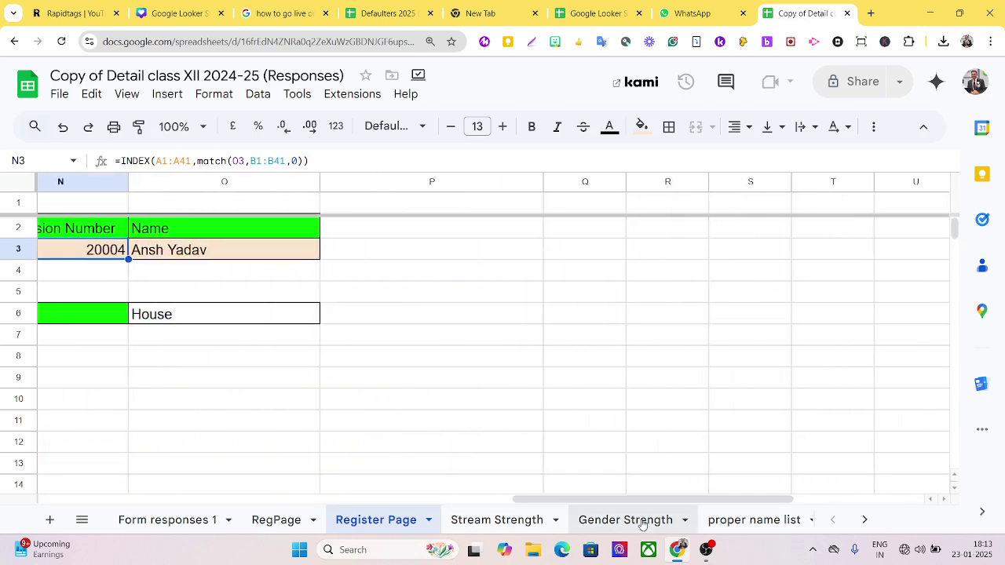
{"action": "left_click_drag", "start_coordinate": [635, 498], "coordinate": [242, 398]}
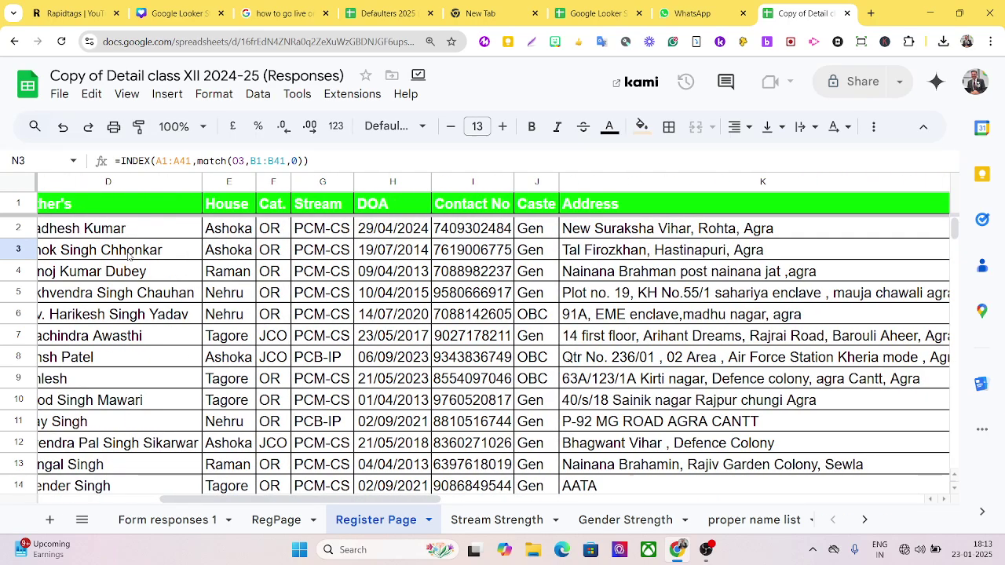
{"action": "left_click_drag", "start_coordinate": [298, 501], "coordinate": [142, 382]}
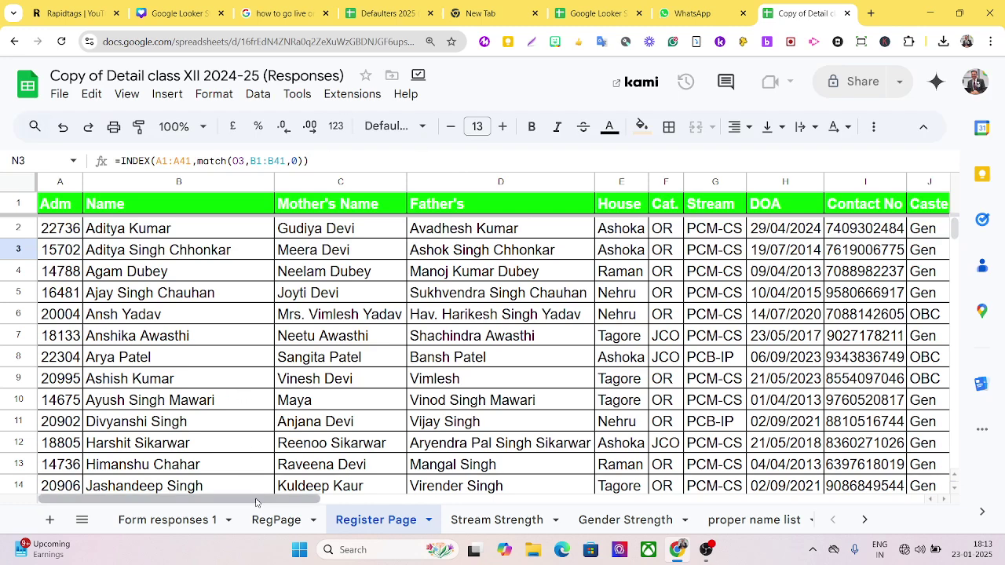
{"action": "left_click_drag", "start_coordinate": [259, 499], "coordinate": [631, 499]}
{"action": "mouse_move", "coordinate": [630, 563]}
{"action": "left_mouse_down"}
{"action": "mouse_move", "coordinate": [726, 562]}
{"action": "mouse_move", "coordinate": [639, 551]}
{"action": "left_mouse_up"}
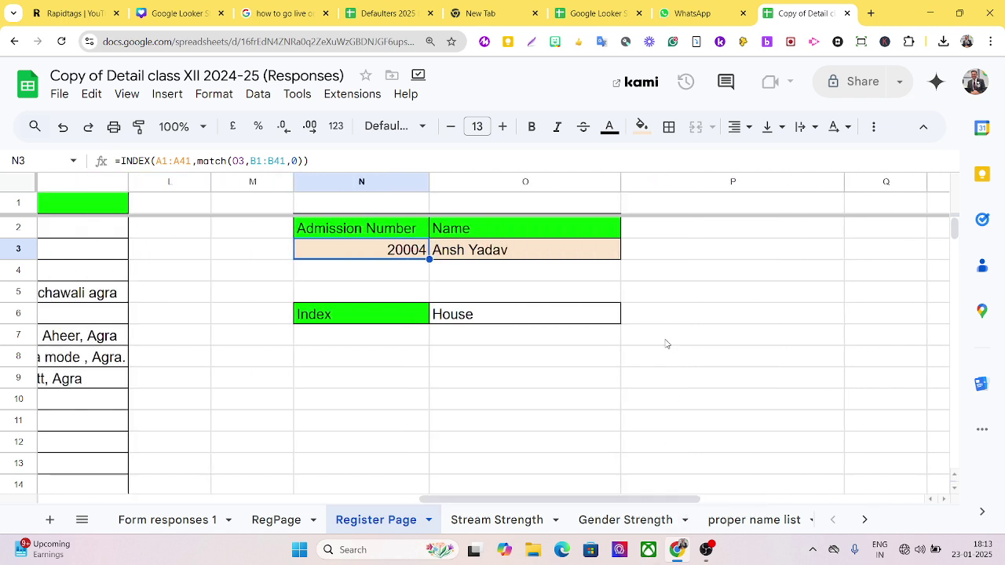
- Enter a different student's name in O3 and check that N3's lookup recalculates
{"action": "left_click", "coordinate": [508, 251]}
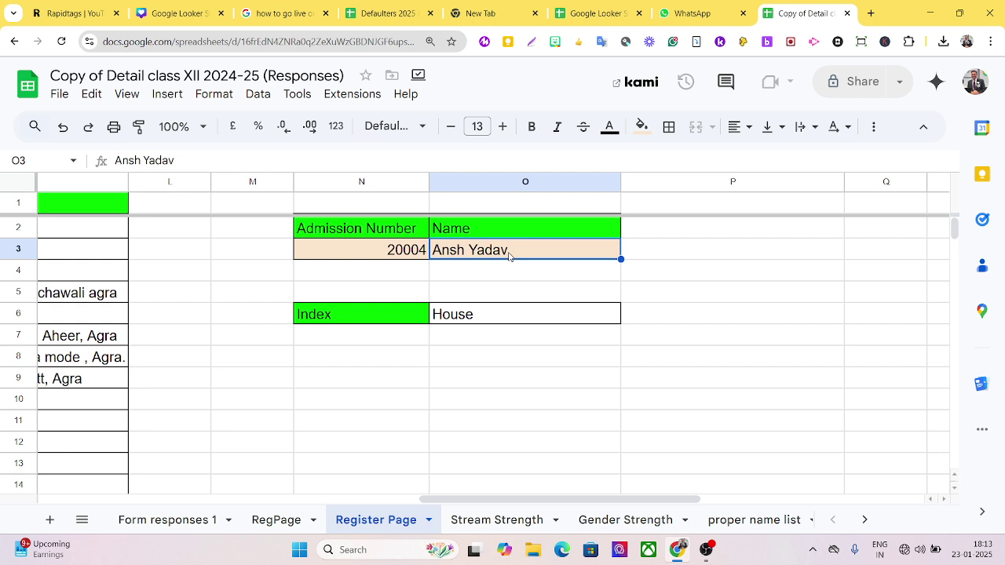
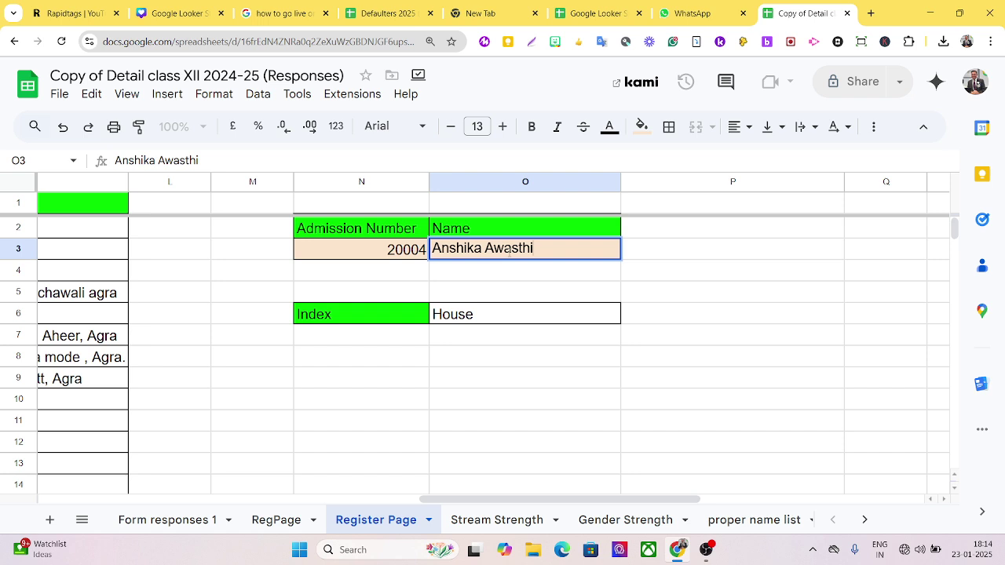
{"action": "key", "text": "Return"}
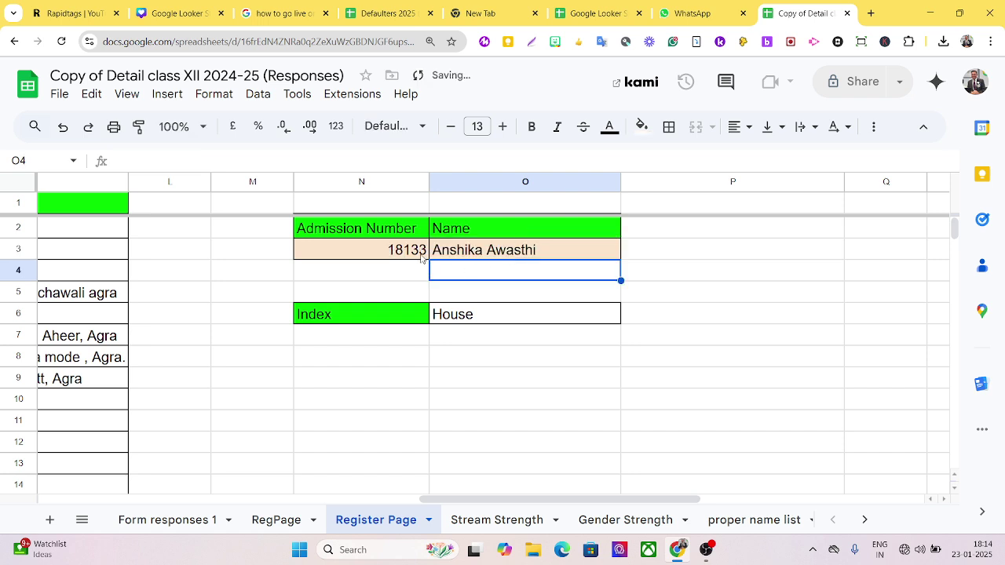
{"action": "left_click", "coordinate": [423, 259]}
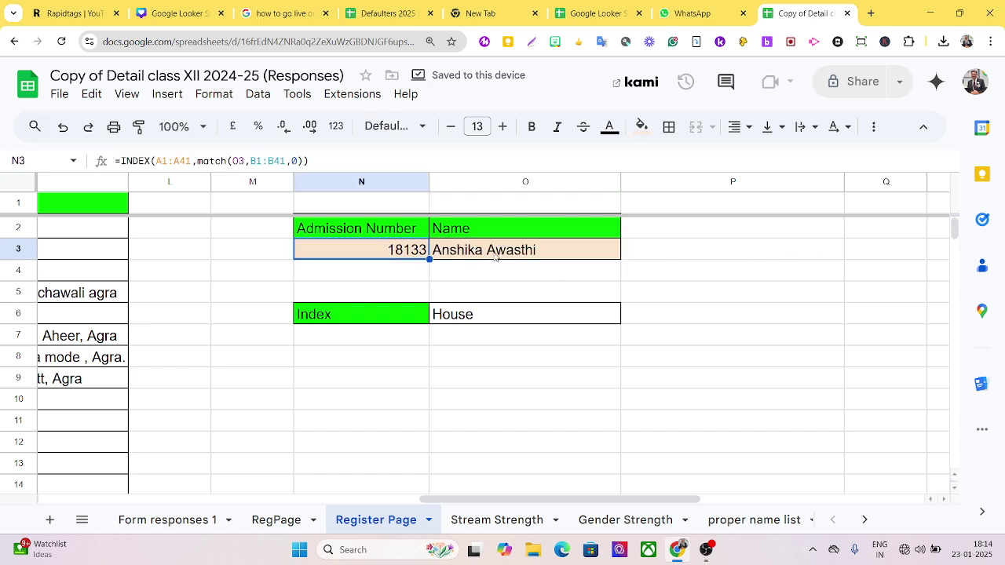
- Try two more student names in O3, the last returning admission number 22182
{"action": "left_click", "coordinate": [495, 256]}
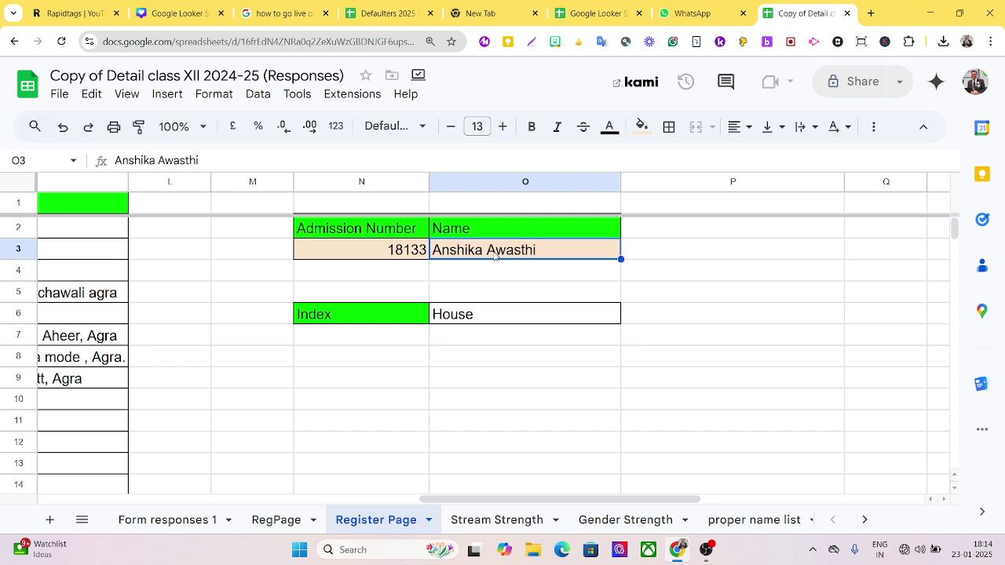
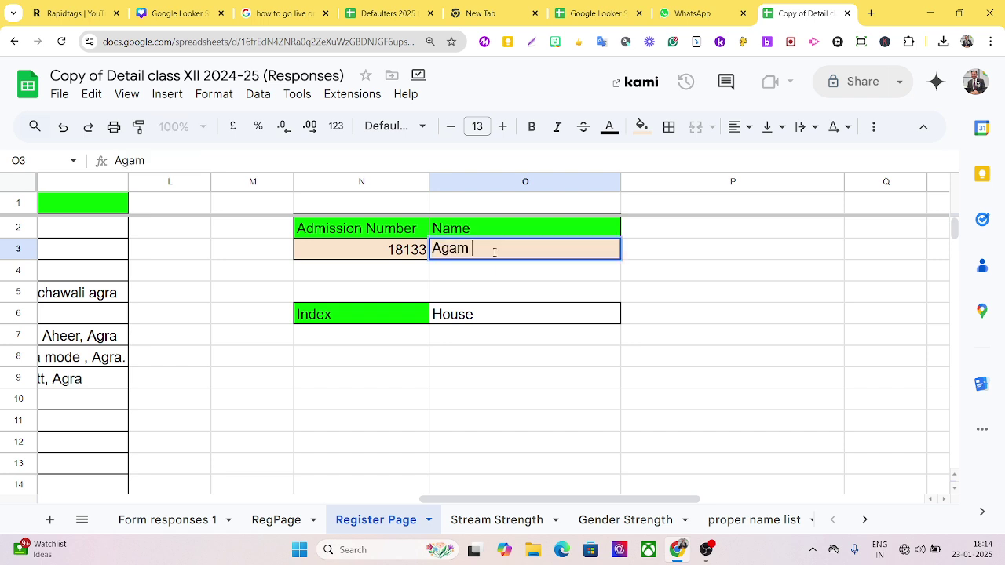
{"action": "key", "text": "Return"}
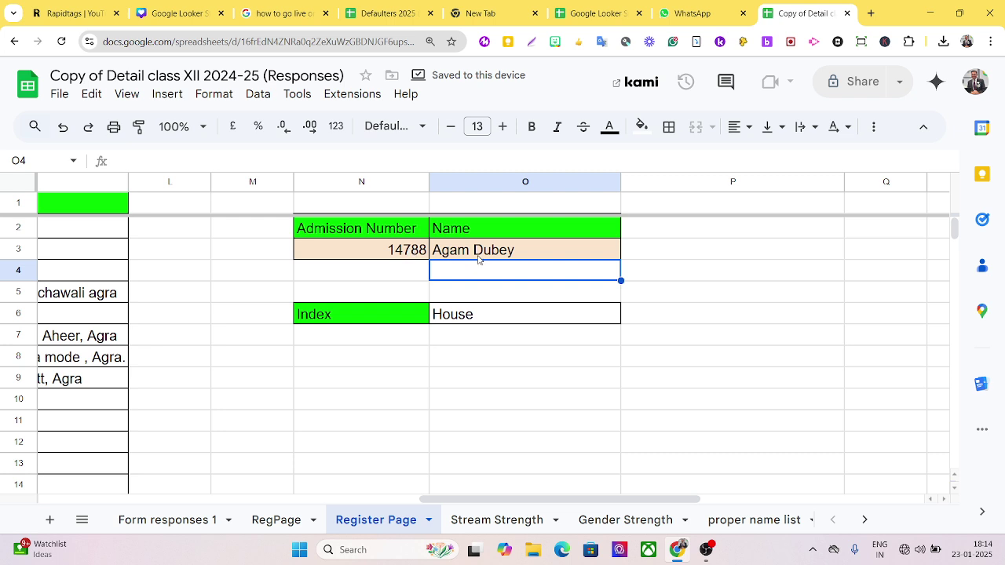
{"action": "left_click", "coordinate": [485, 252]}
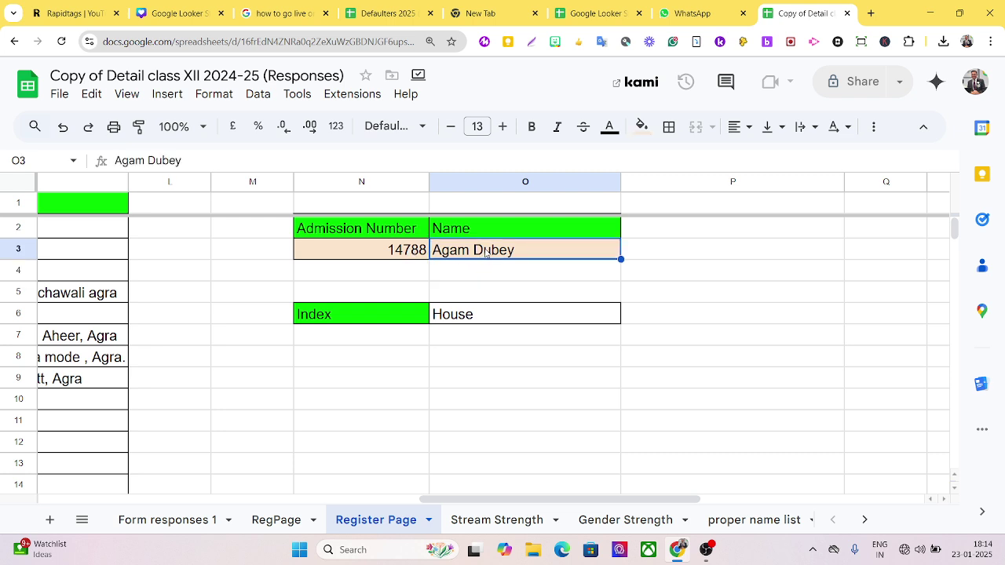
{"action": "type", "text": "Tanu"}
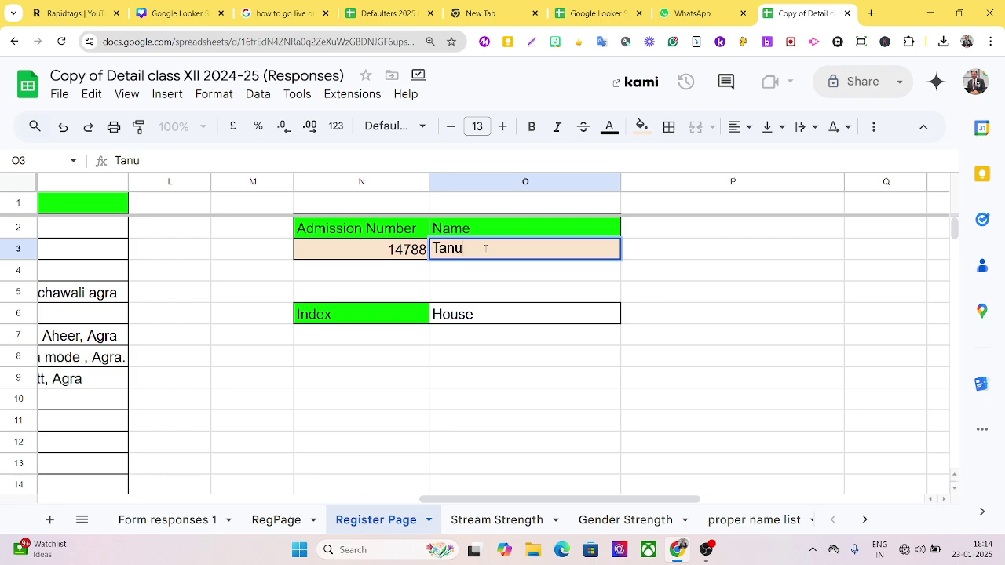
{"action": "key", "text": "Return"}
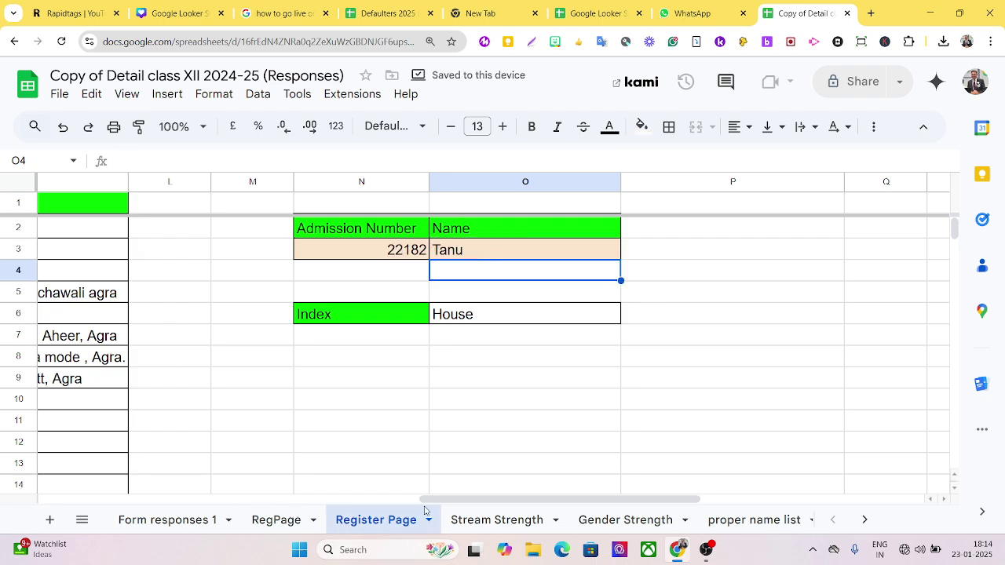
{"action": "left_click_drag", "start_coordinate": [438, 503], "coordinate": [47, 502]}
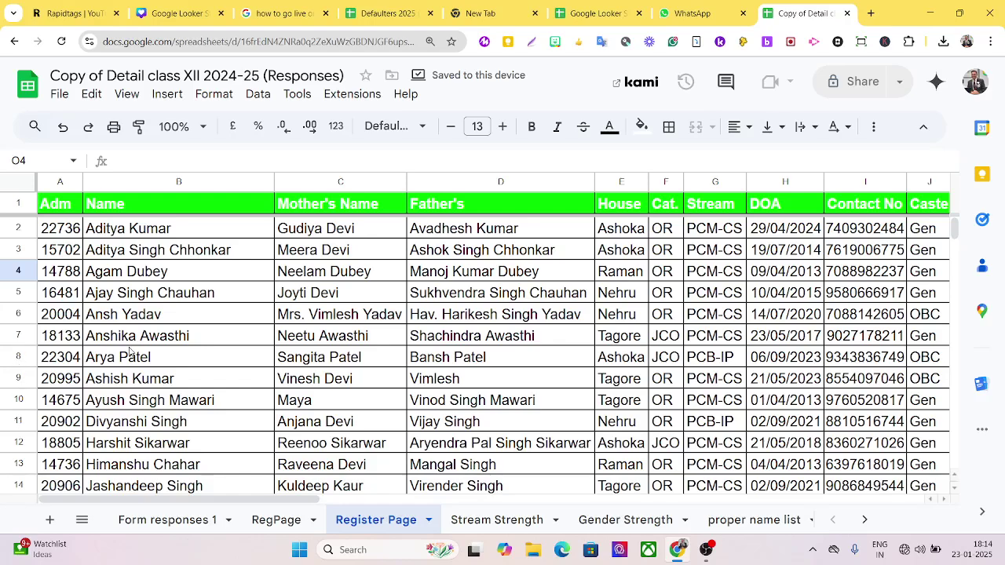
{"action": "scroll", "coordinate": [124, 359], "scroll_direction": "down", "scroll_amount": 3}
{"action": "scroll", "coordinate": [123, 358], "scroll_direction": "down", "scroll_amount": 5}
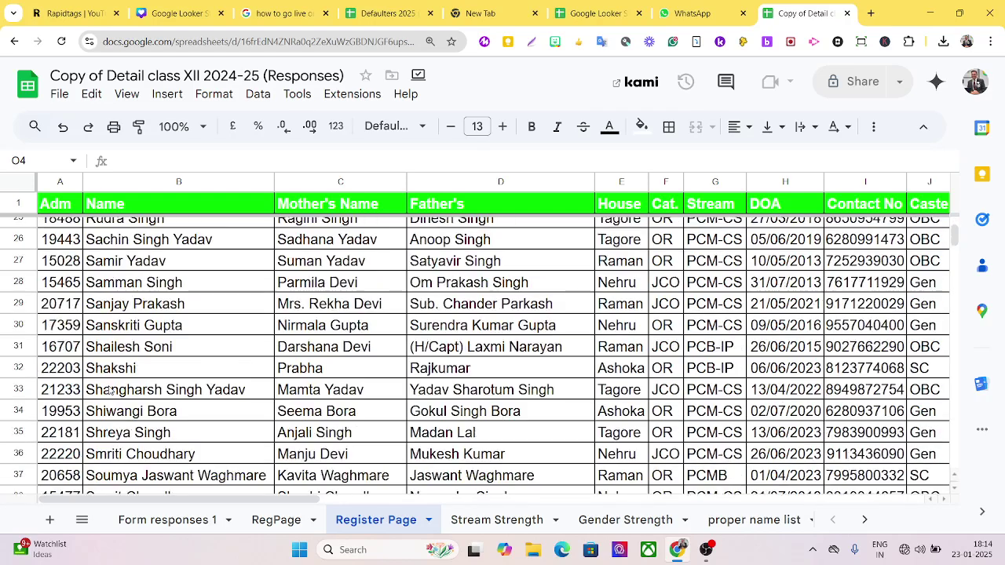
{"action": "scroll", "coordinate": [108, 392], "scroll_direction": "down", "scroll_amount": 2}
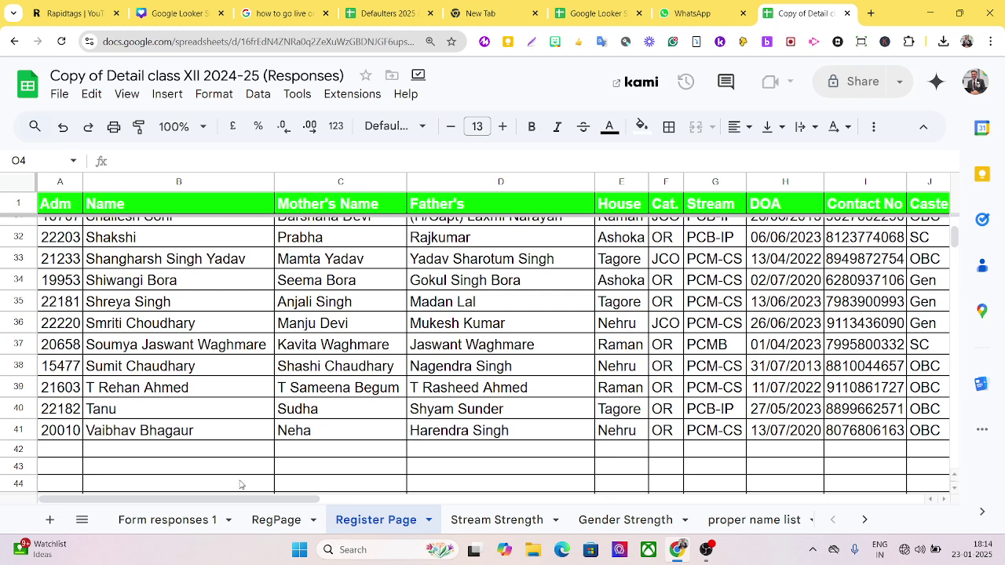
{"action": "left_click_drag", "start_coordinate": [232, 503], "coordinate": [633, 425]}
{"action": "scroll", "coordinate": [637, 415], "scroll_direction": "up", "scroll_amount": 9}
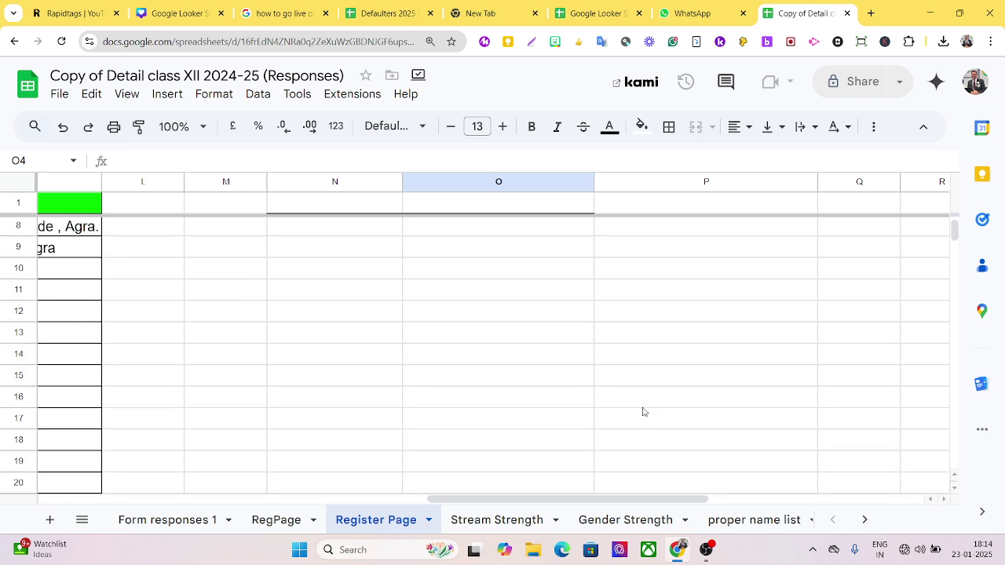
{"action": "scroll", "coordinate": [637, 404], "scroll_direction": "up", "scroll_amount": 1}
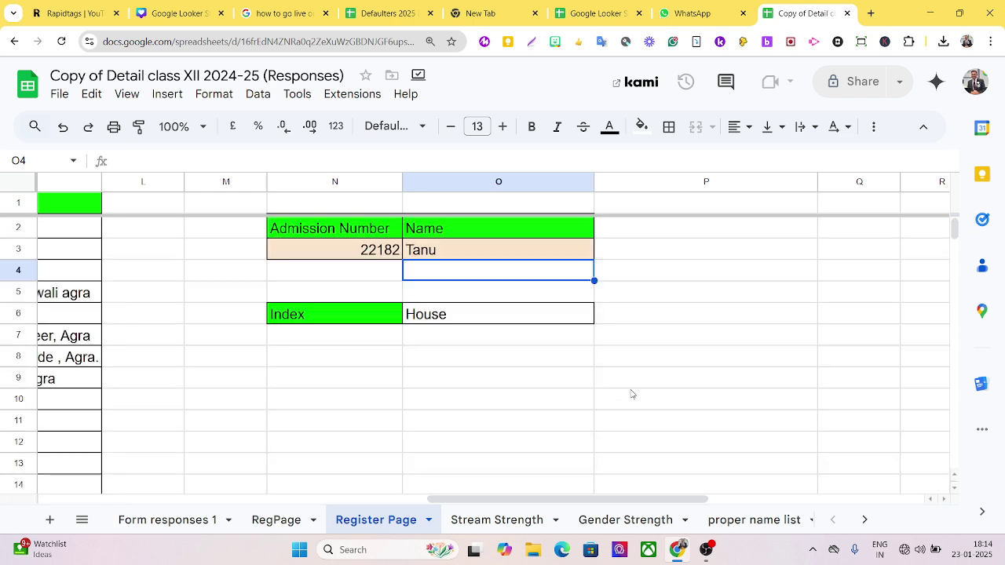